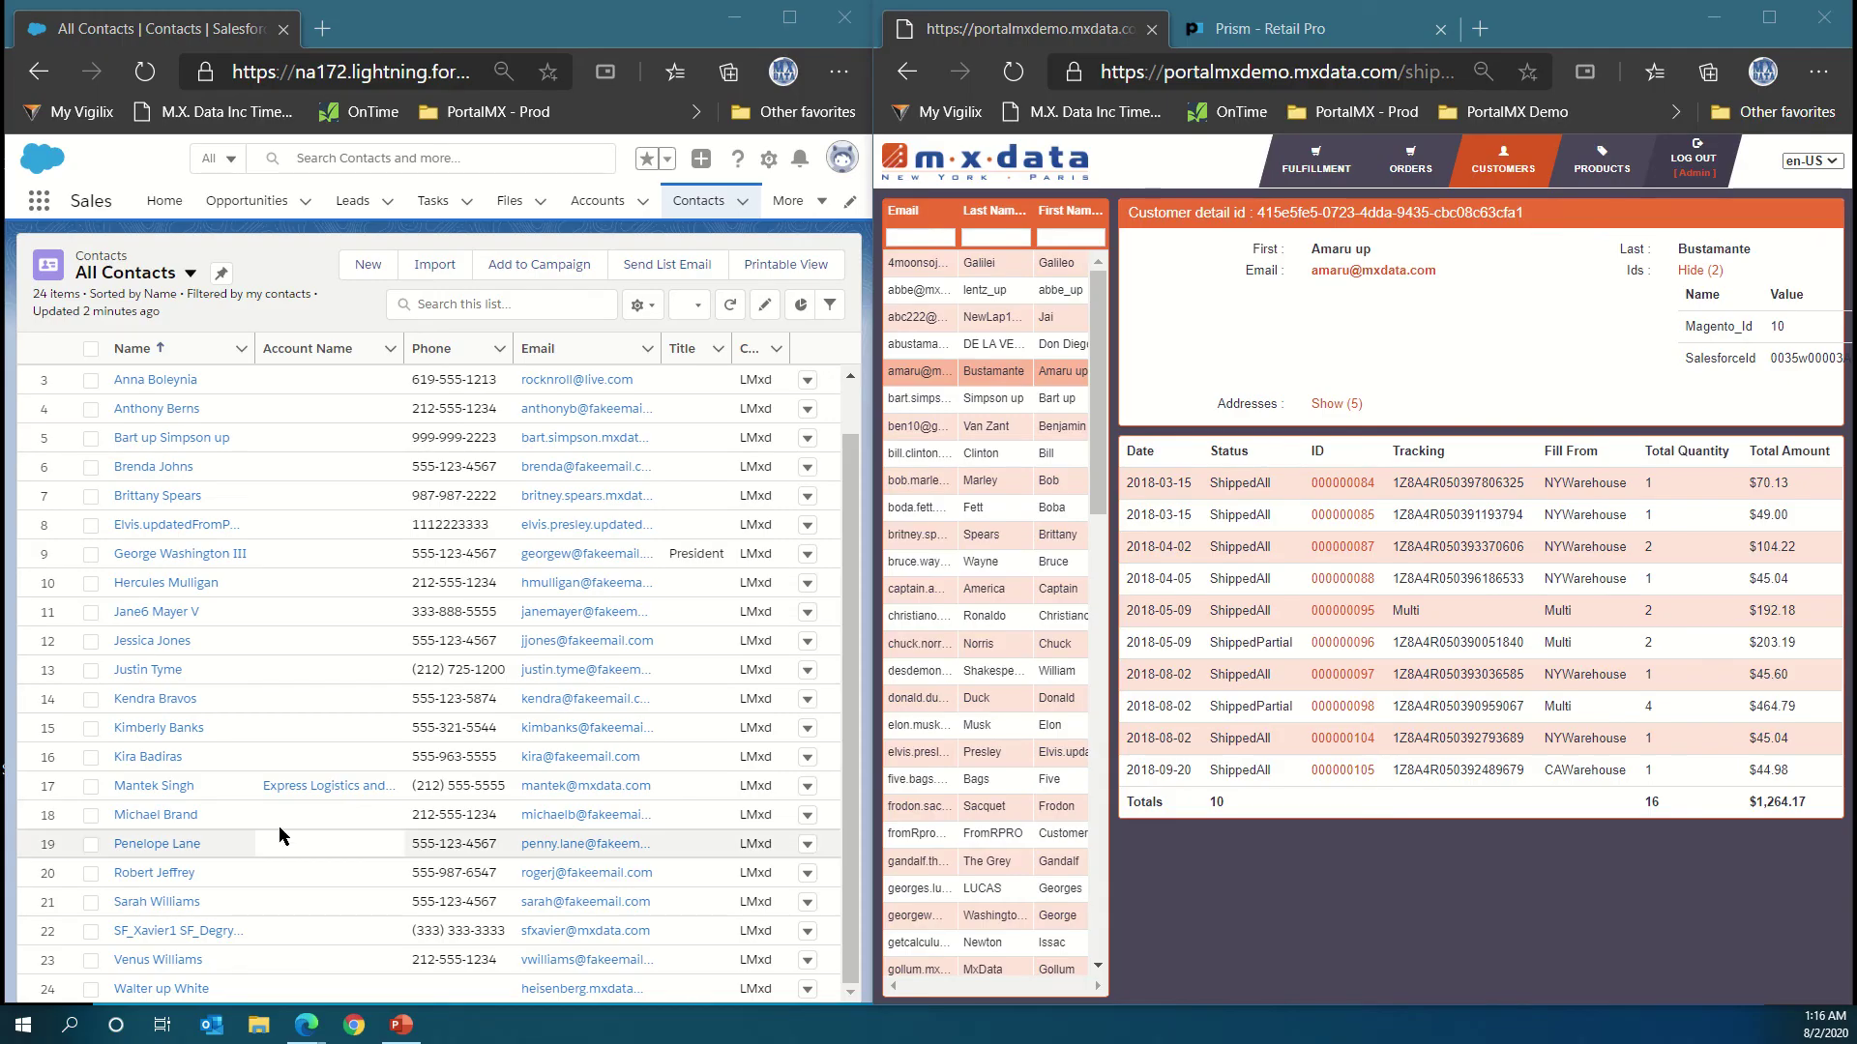
Step: Bring up the Salesforce contacts, Prism customer management and ShipMX customer windows side by side
left_click(420, 25)
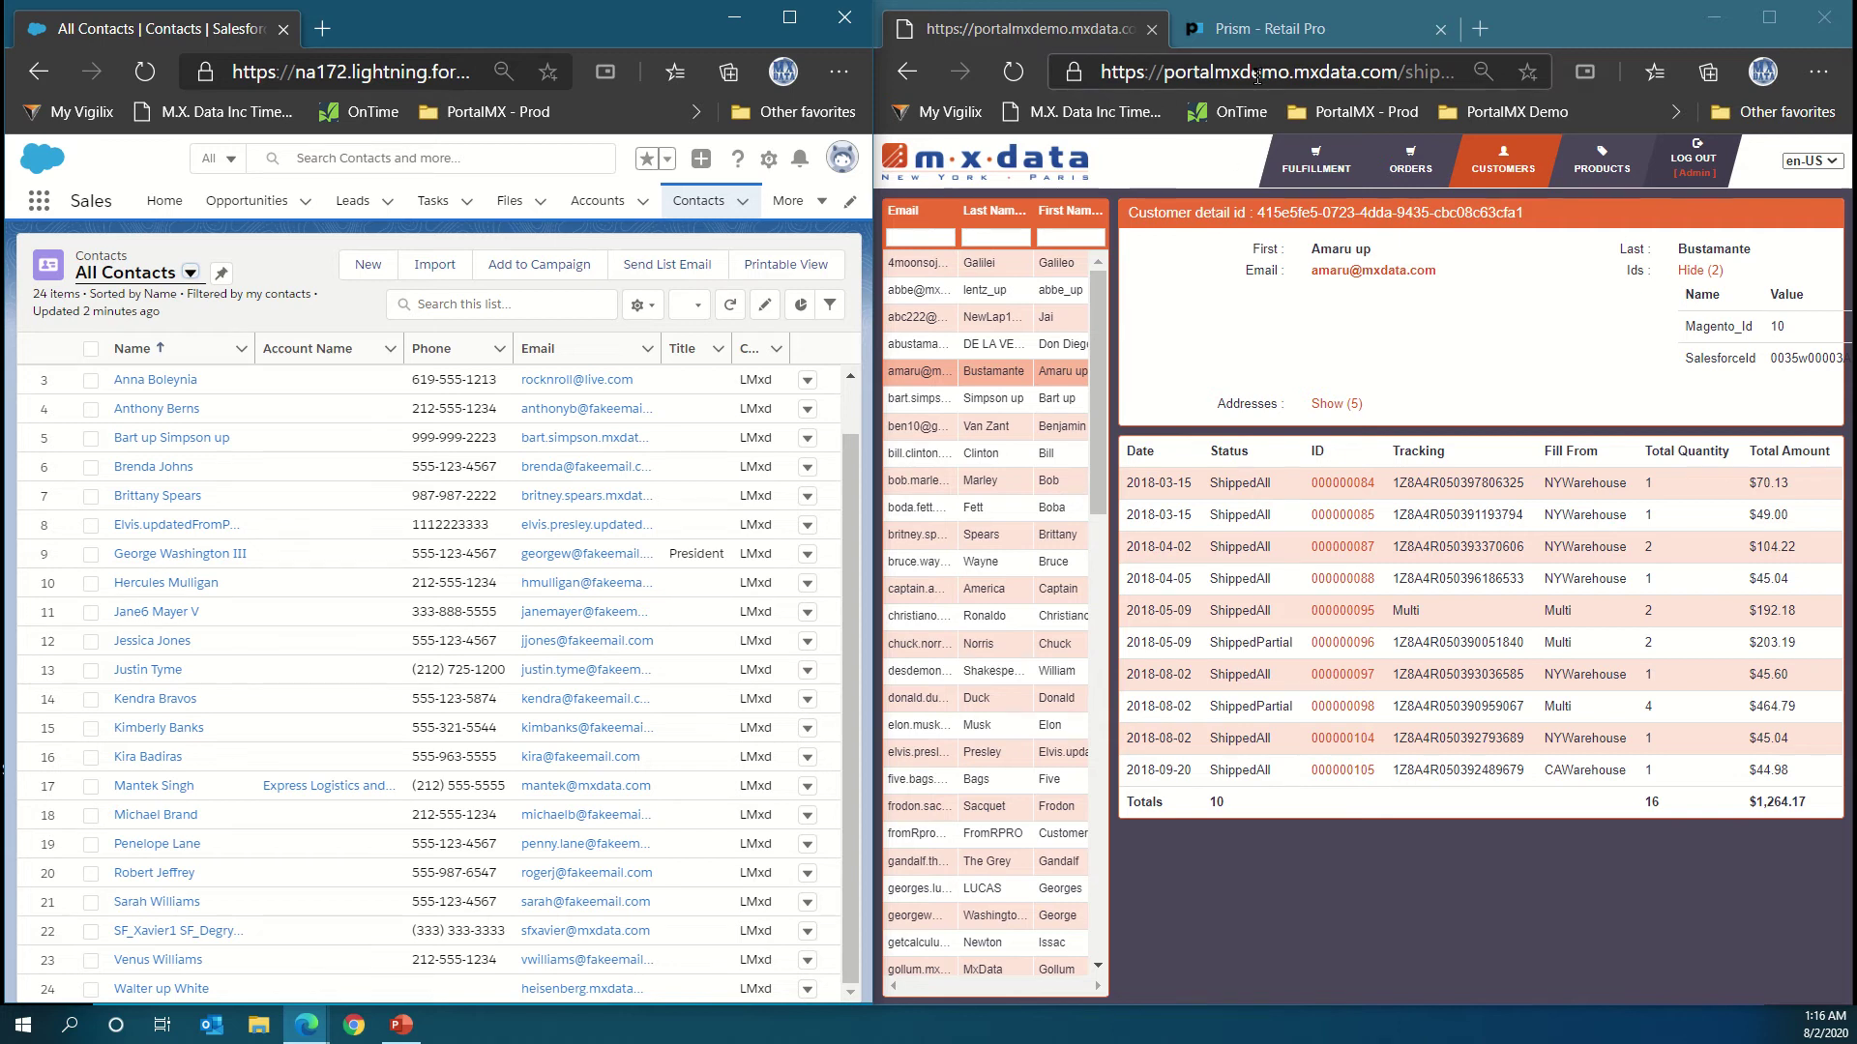
left_click(1279, 32)
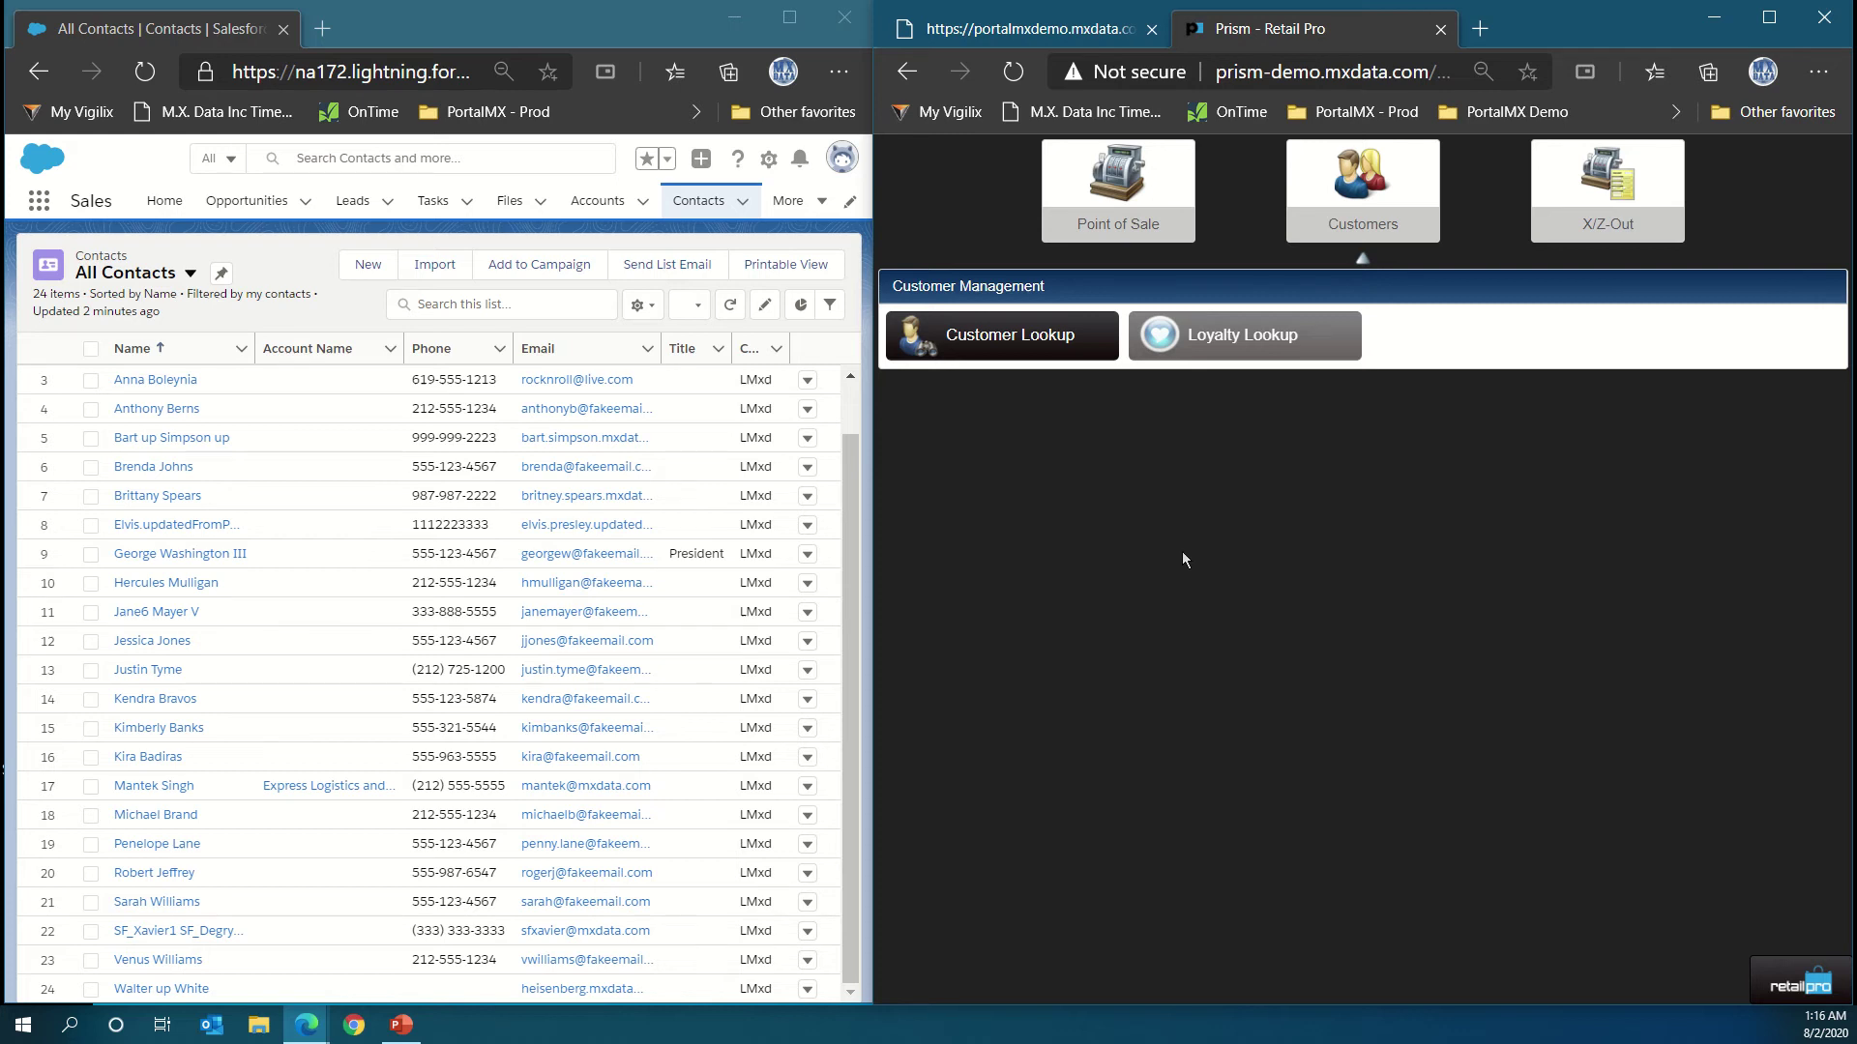
left_click(1005, 29)
left_click(587, 35)
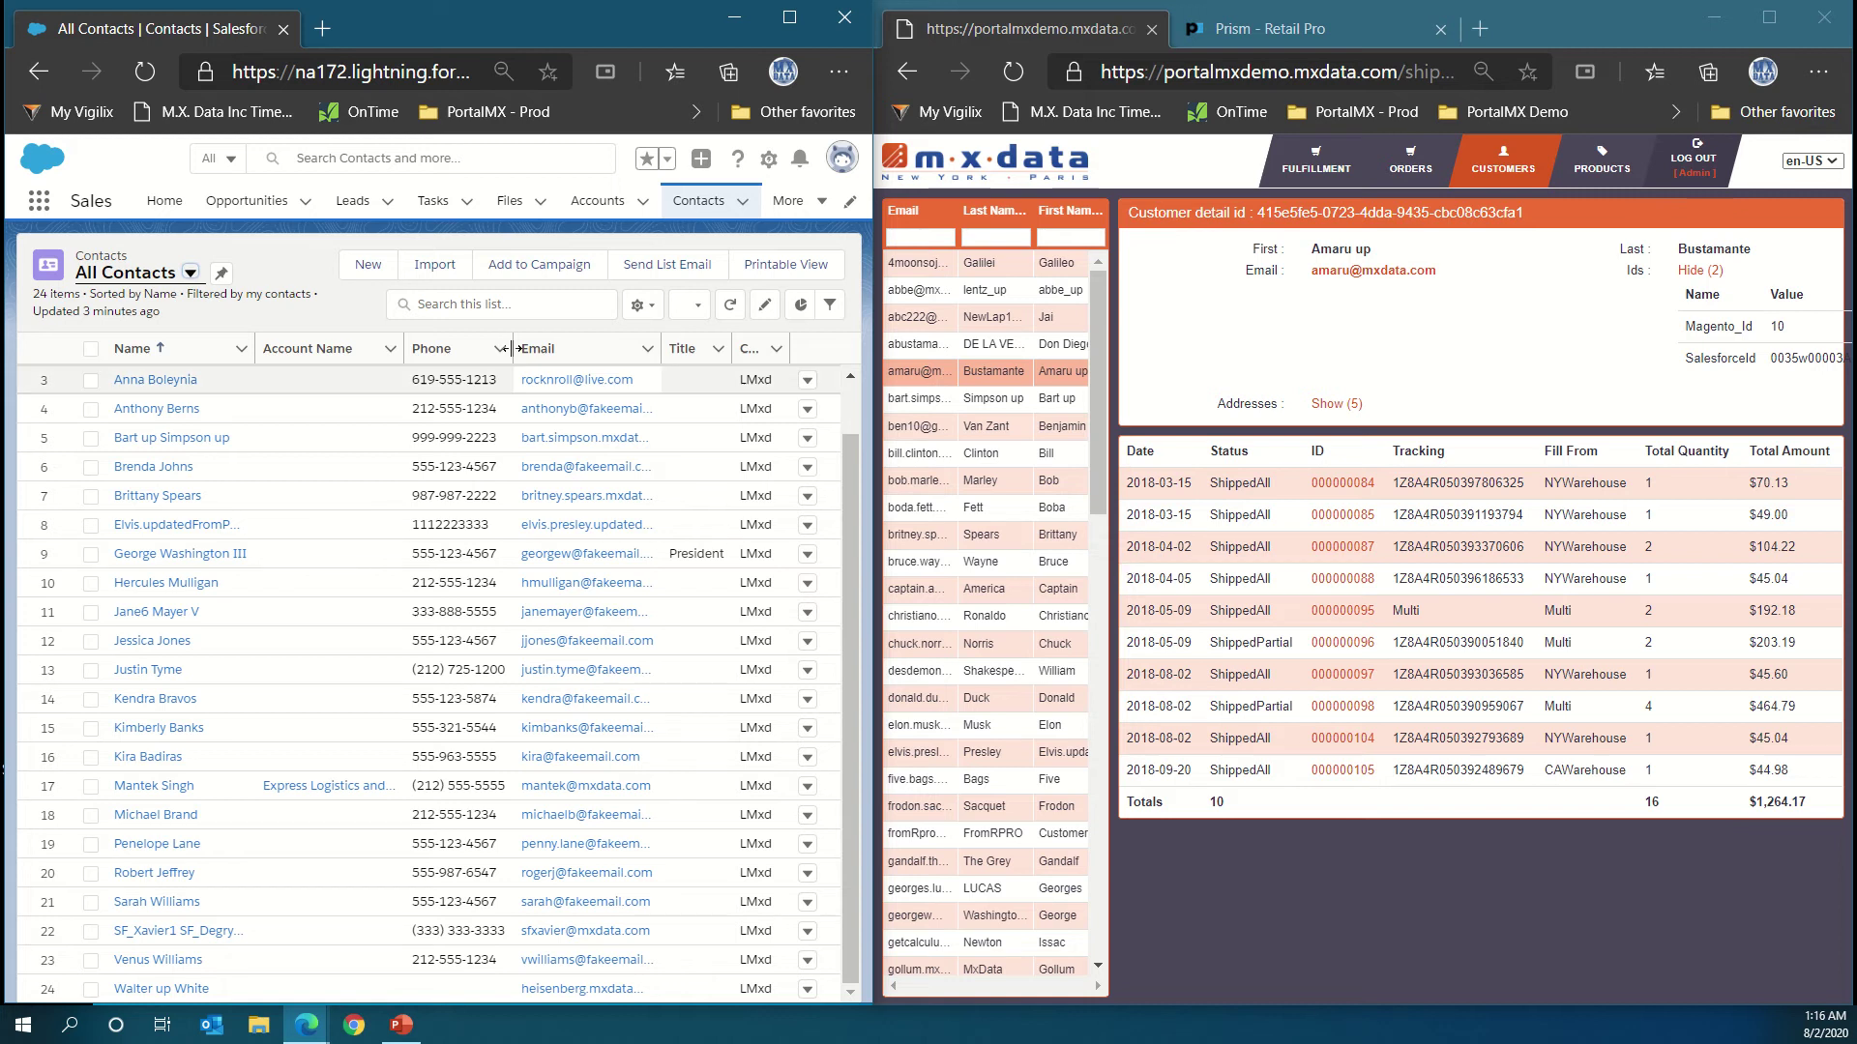
Step: Search Salesforce contacts for Charles and filter ShipMX customers by first name charles, finding none
left_click(480, 308)
type("Char")
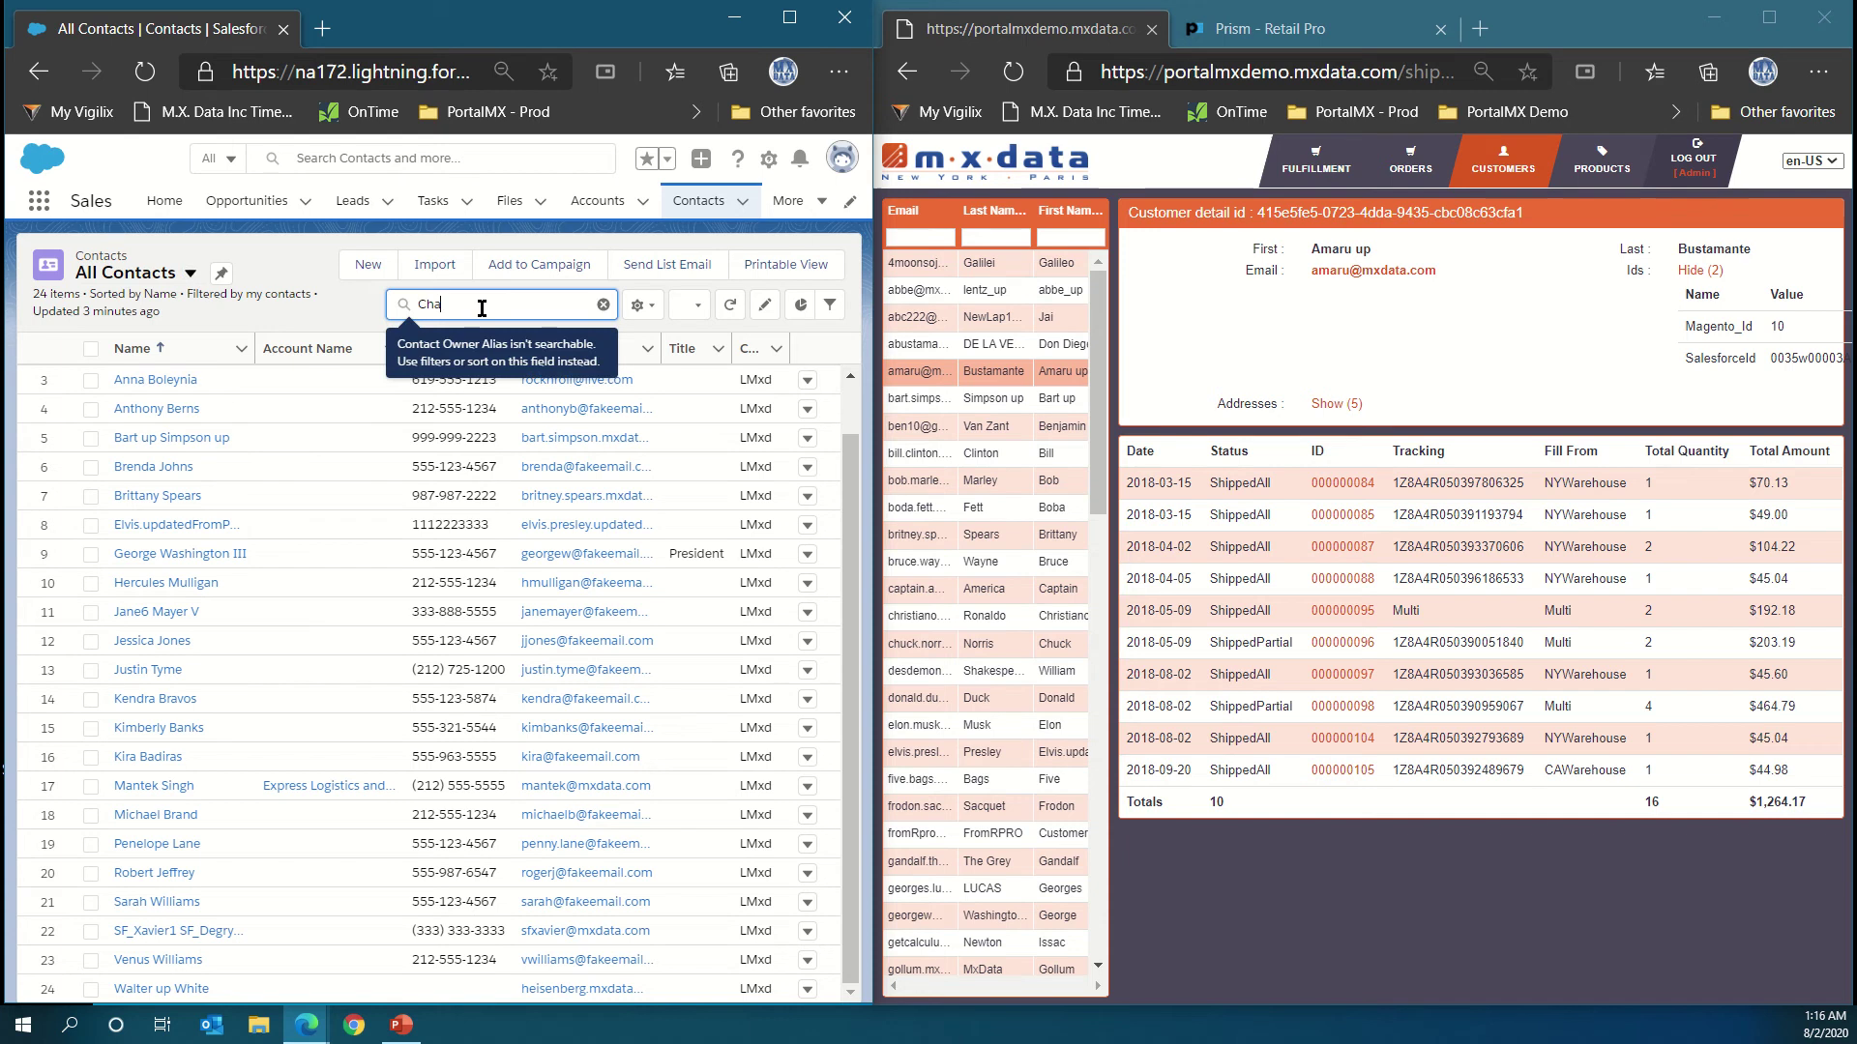
type("les")
key("Return")
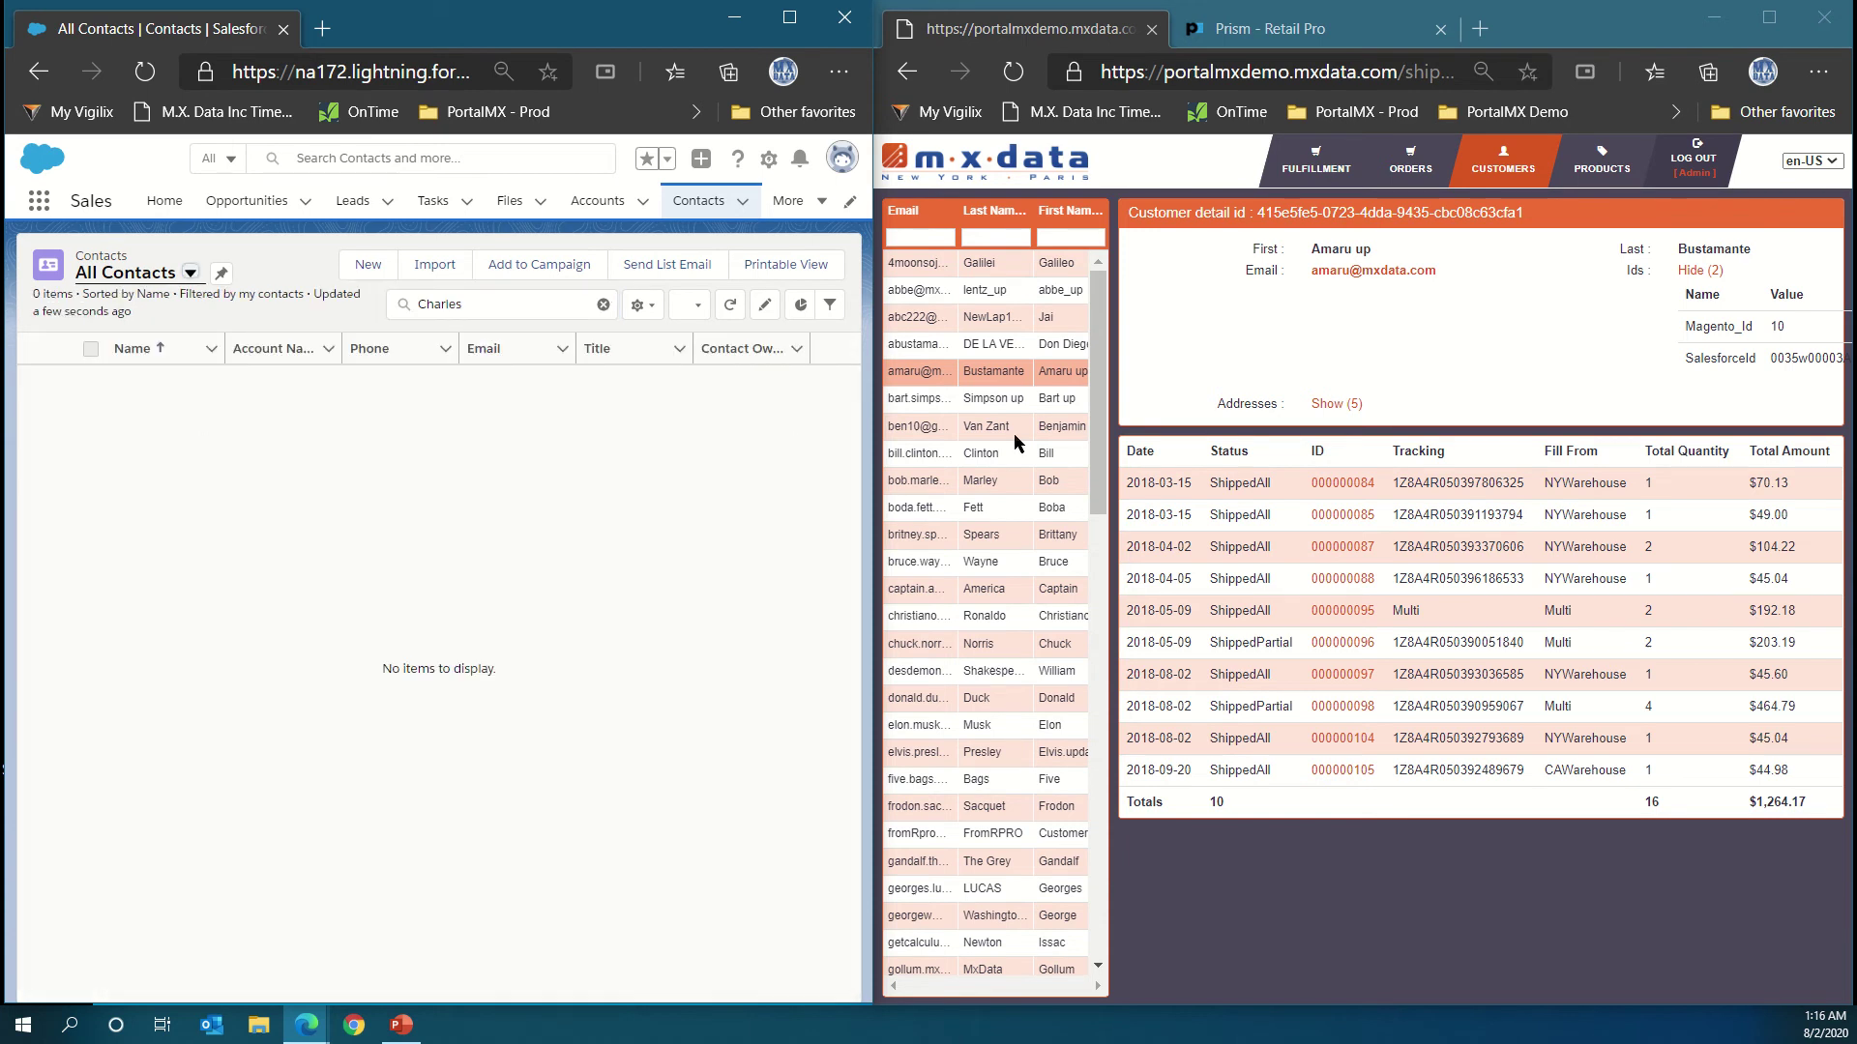
left_click(1063, 240)
type("charles")
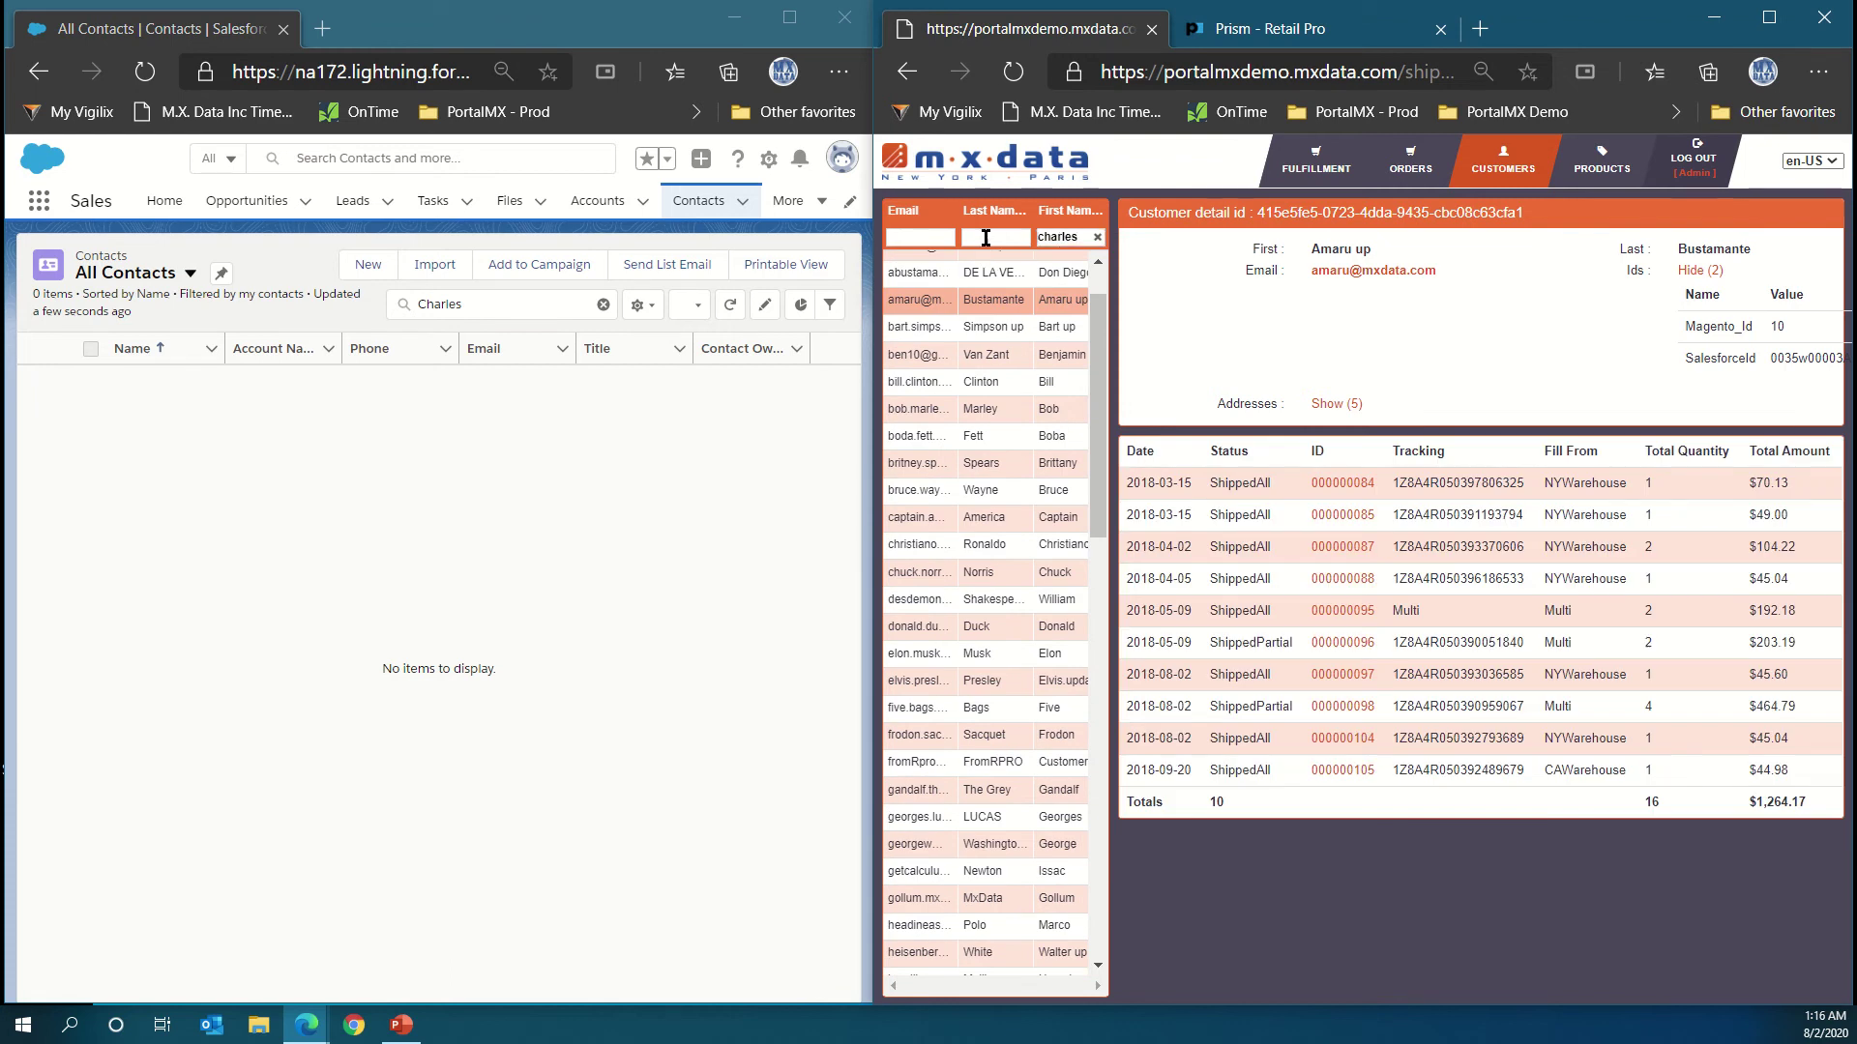
left_click(991, 240)
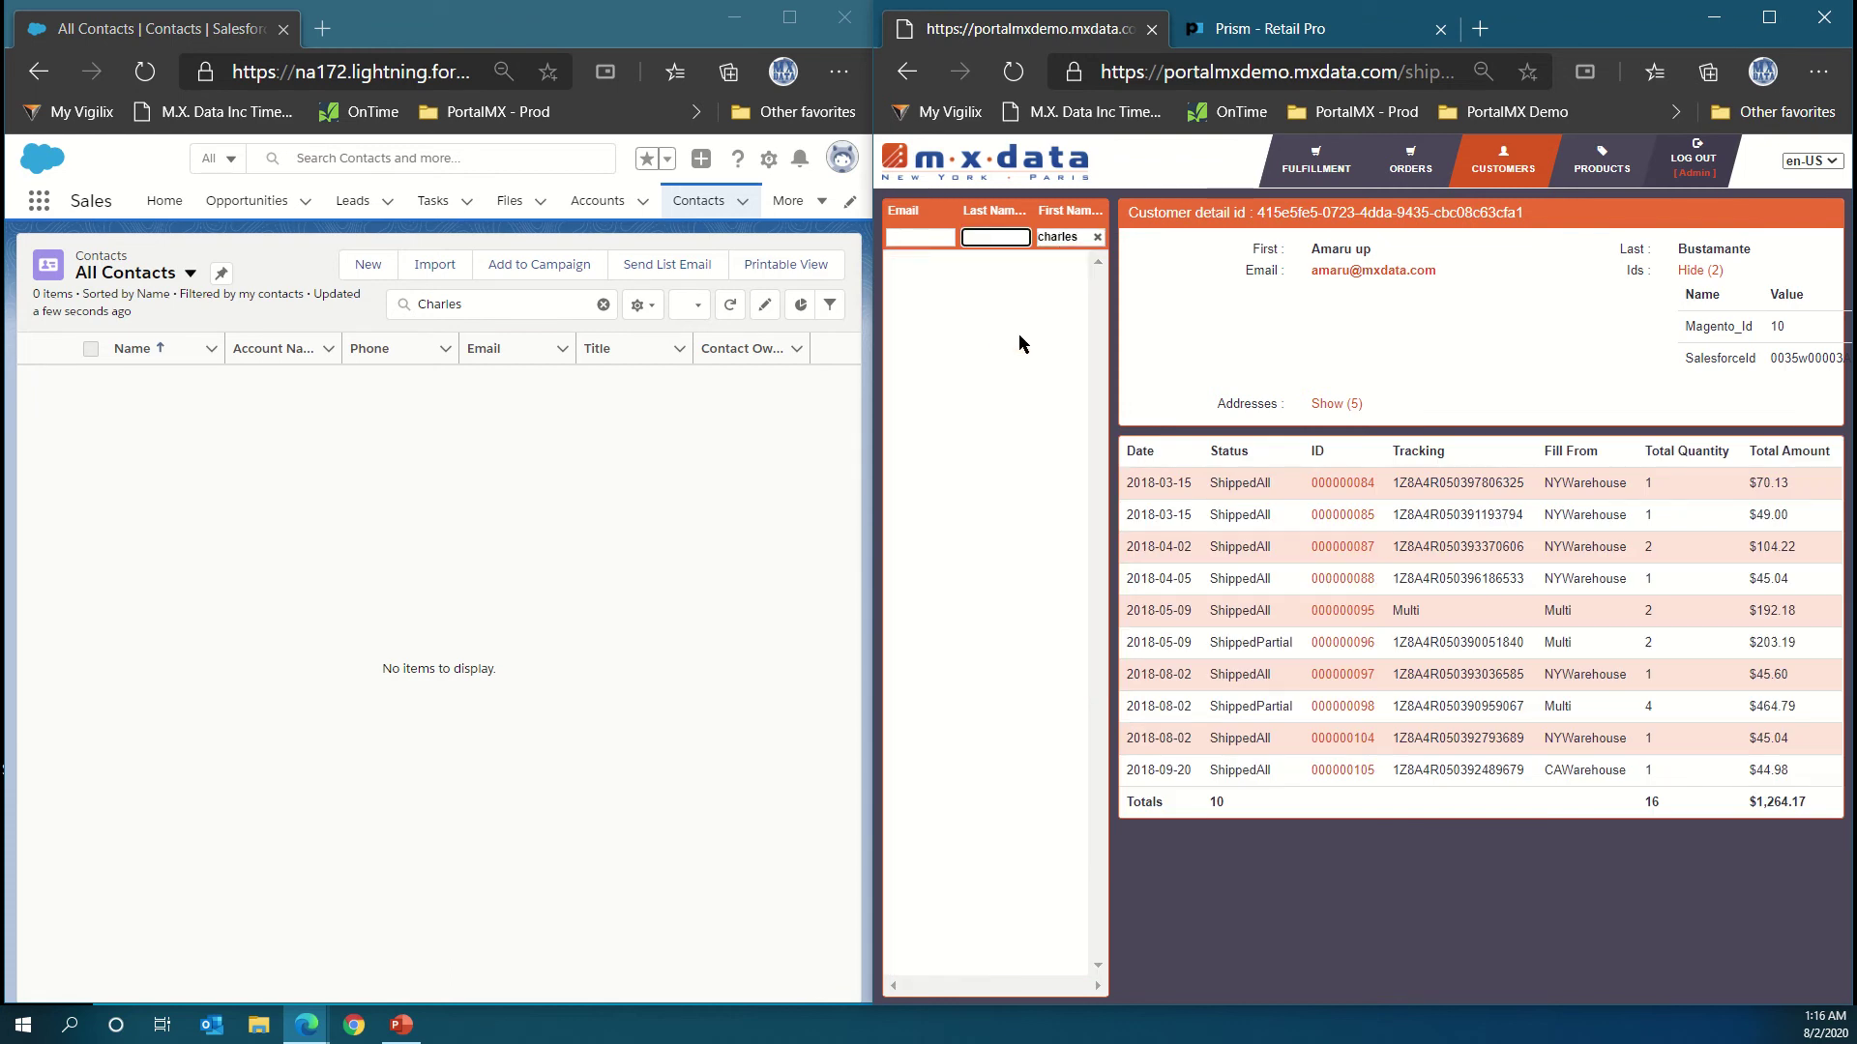
key("ctrl+Tab")
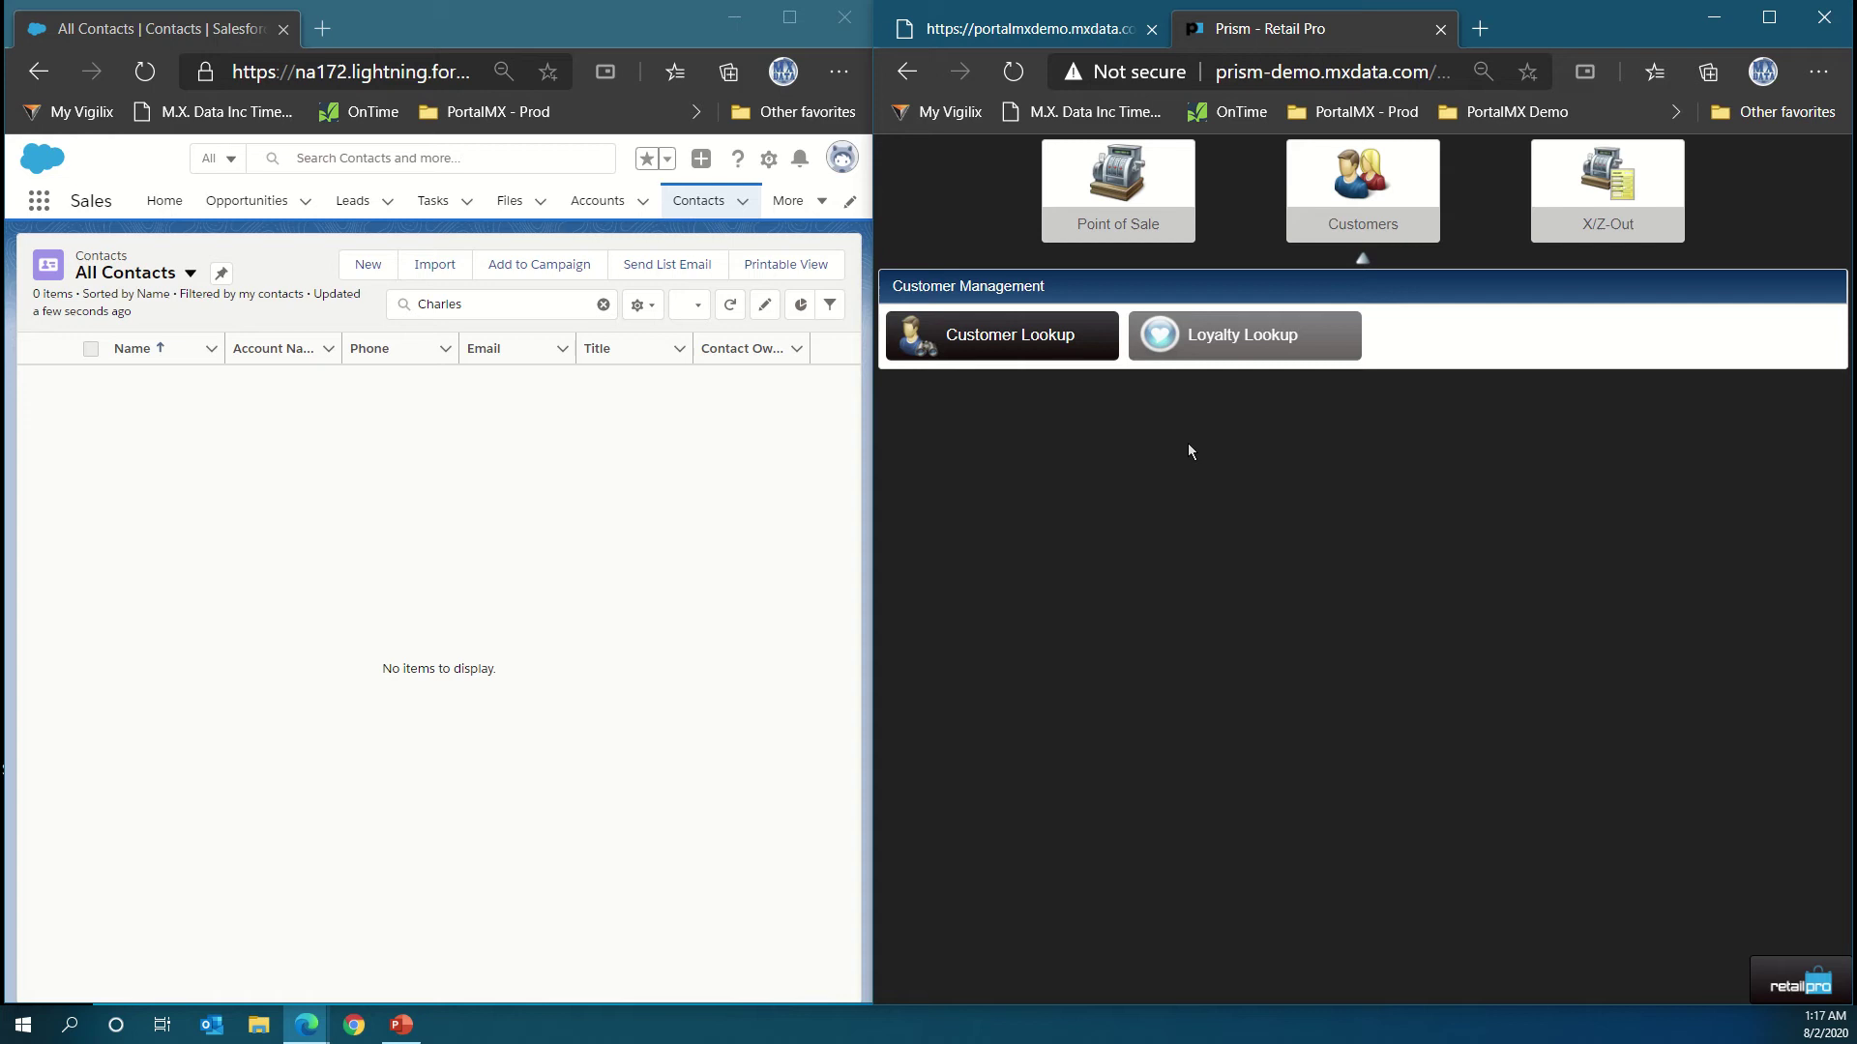
Step: Run a Prism customer lookup for full name containing charles, finding no records
left_click(1032, 366)
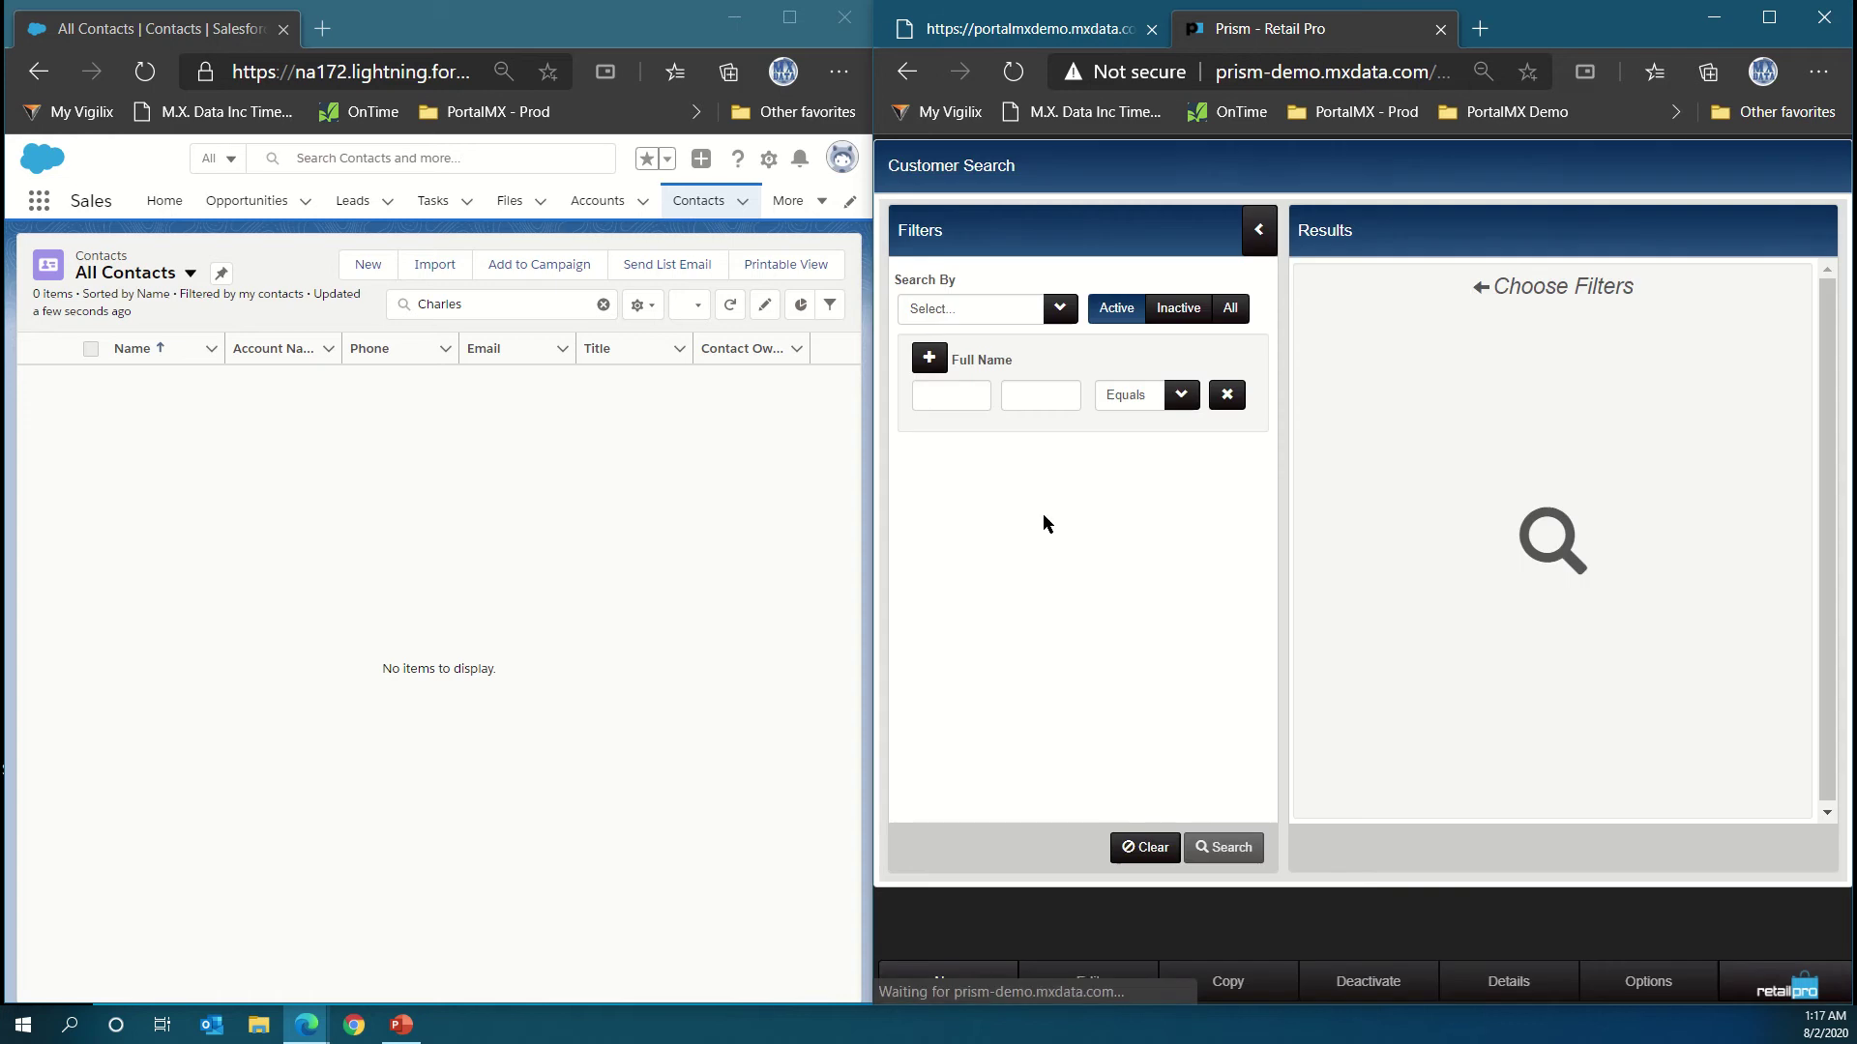
left_click(941, 398)
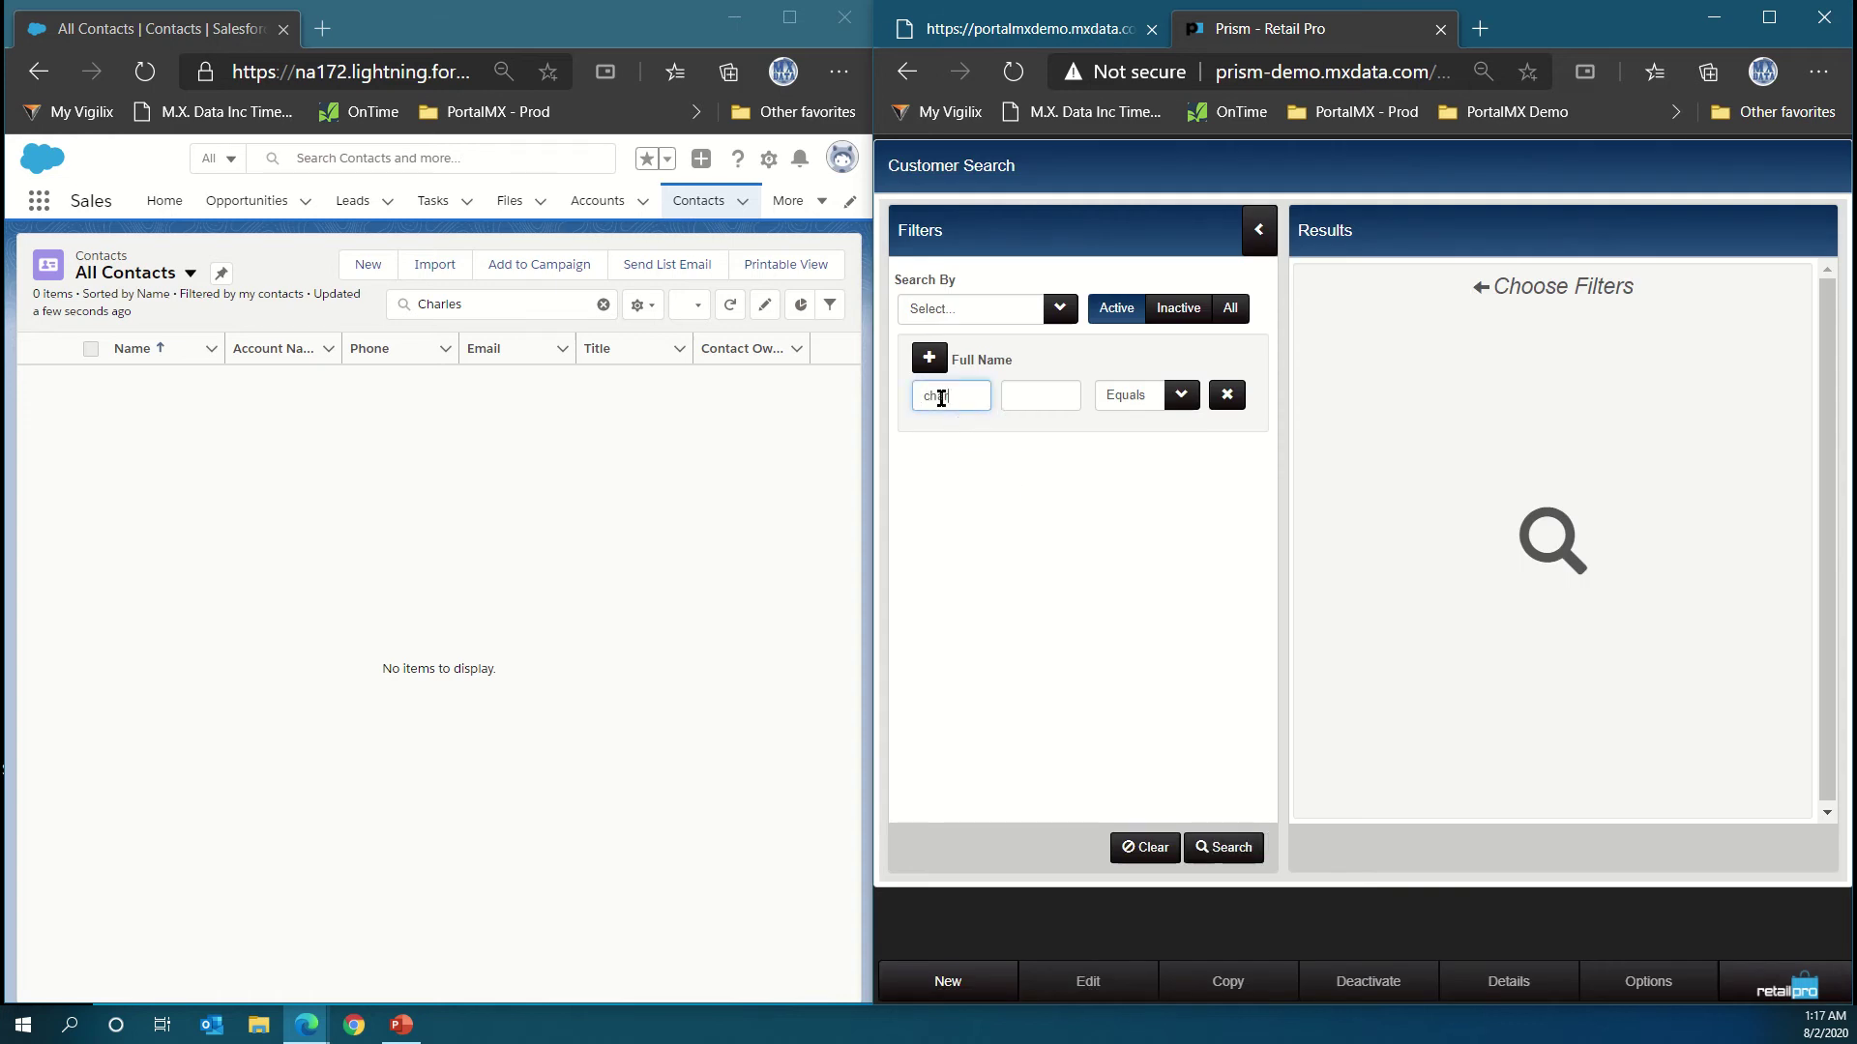
type("charles")
left_click(1150, 416)
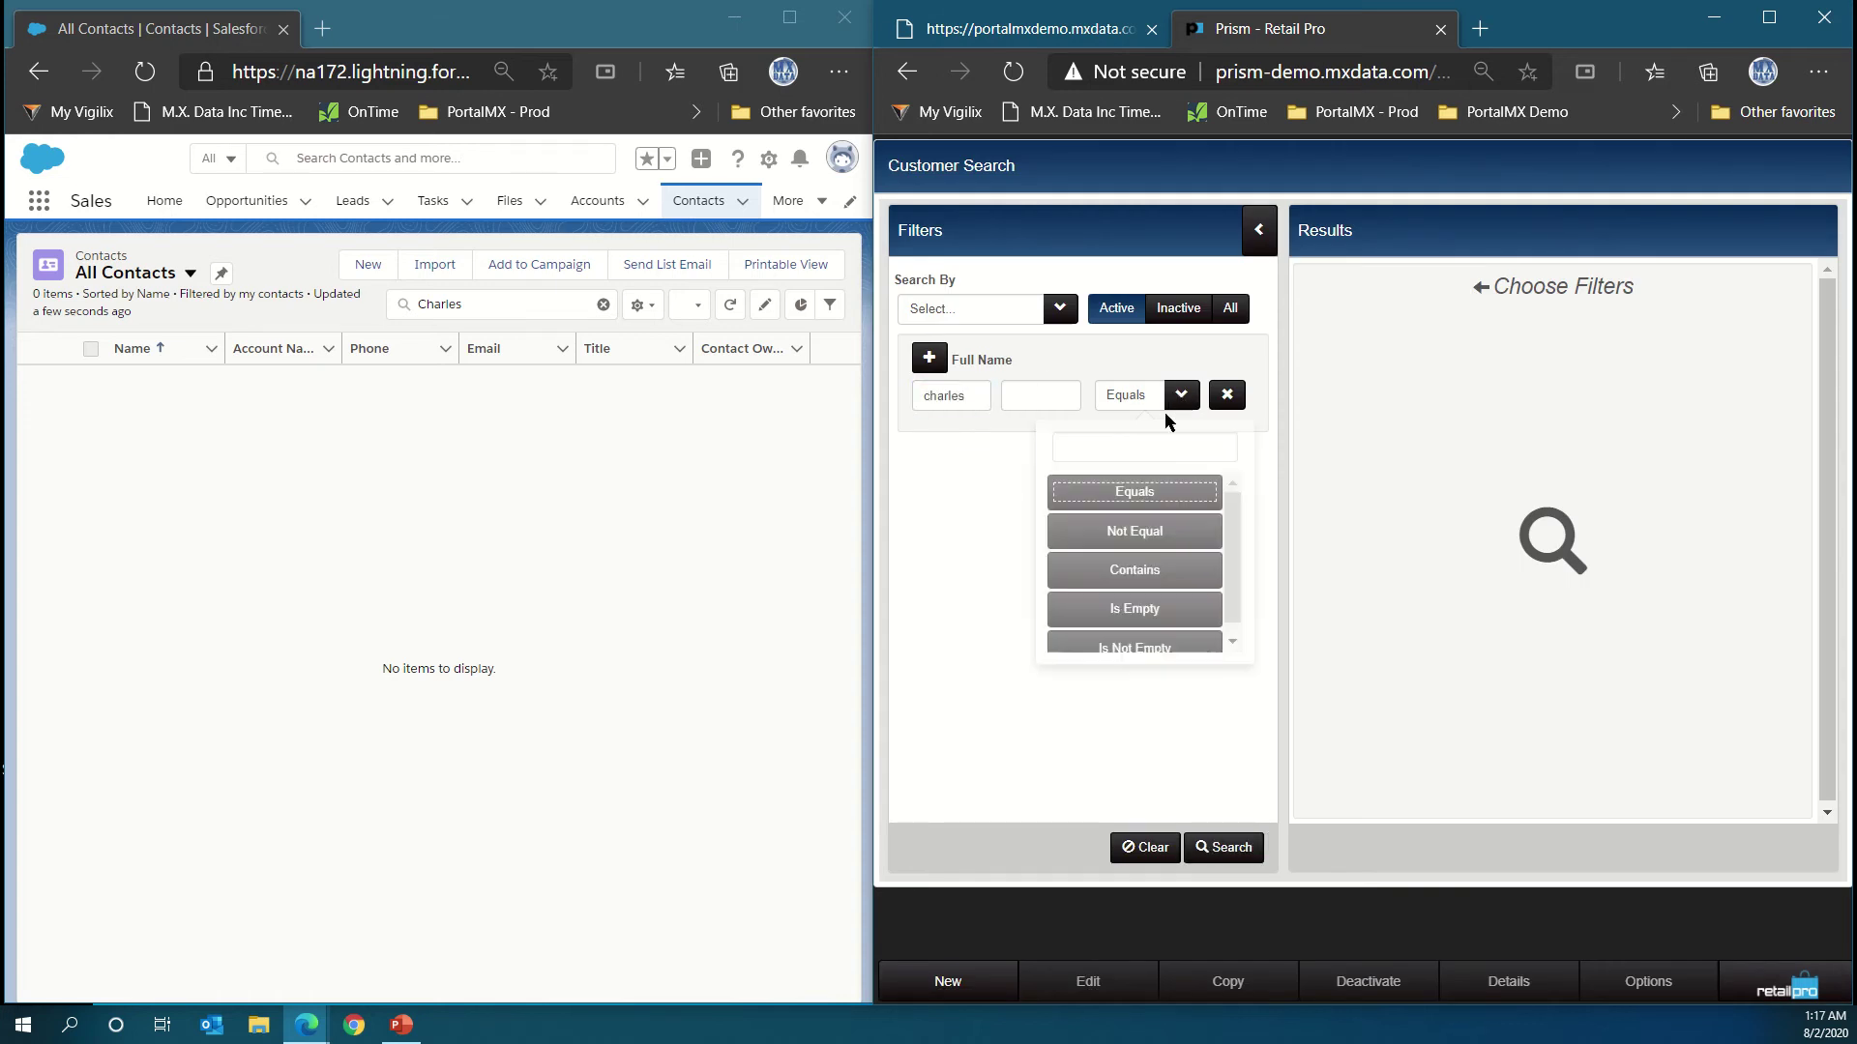
left_click(1156, 568)
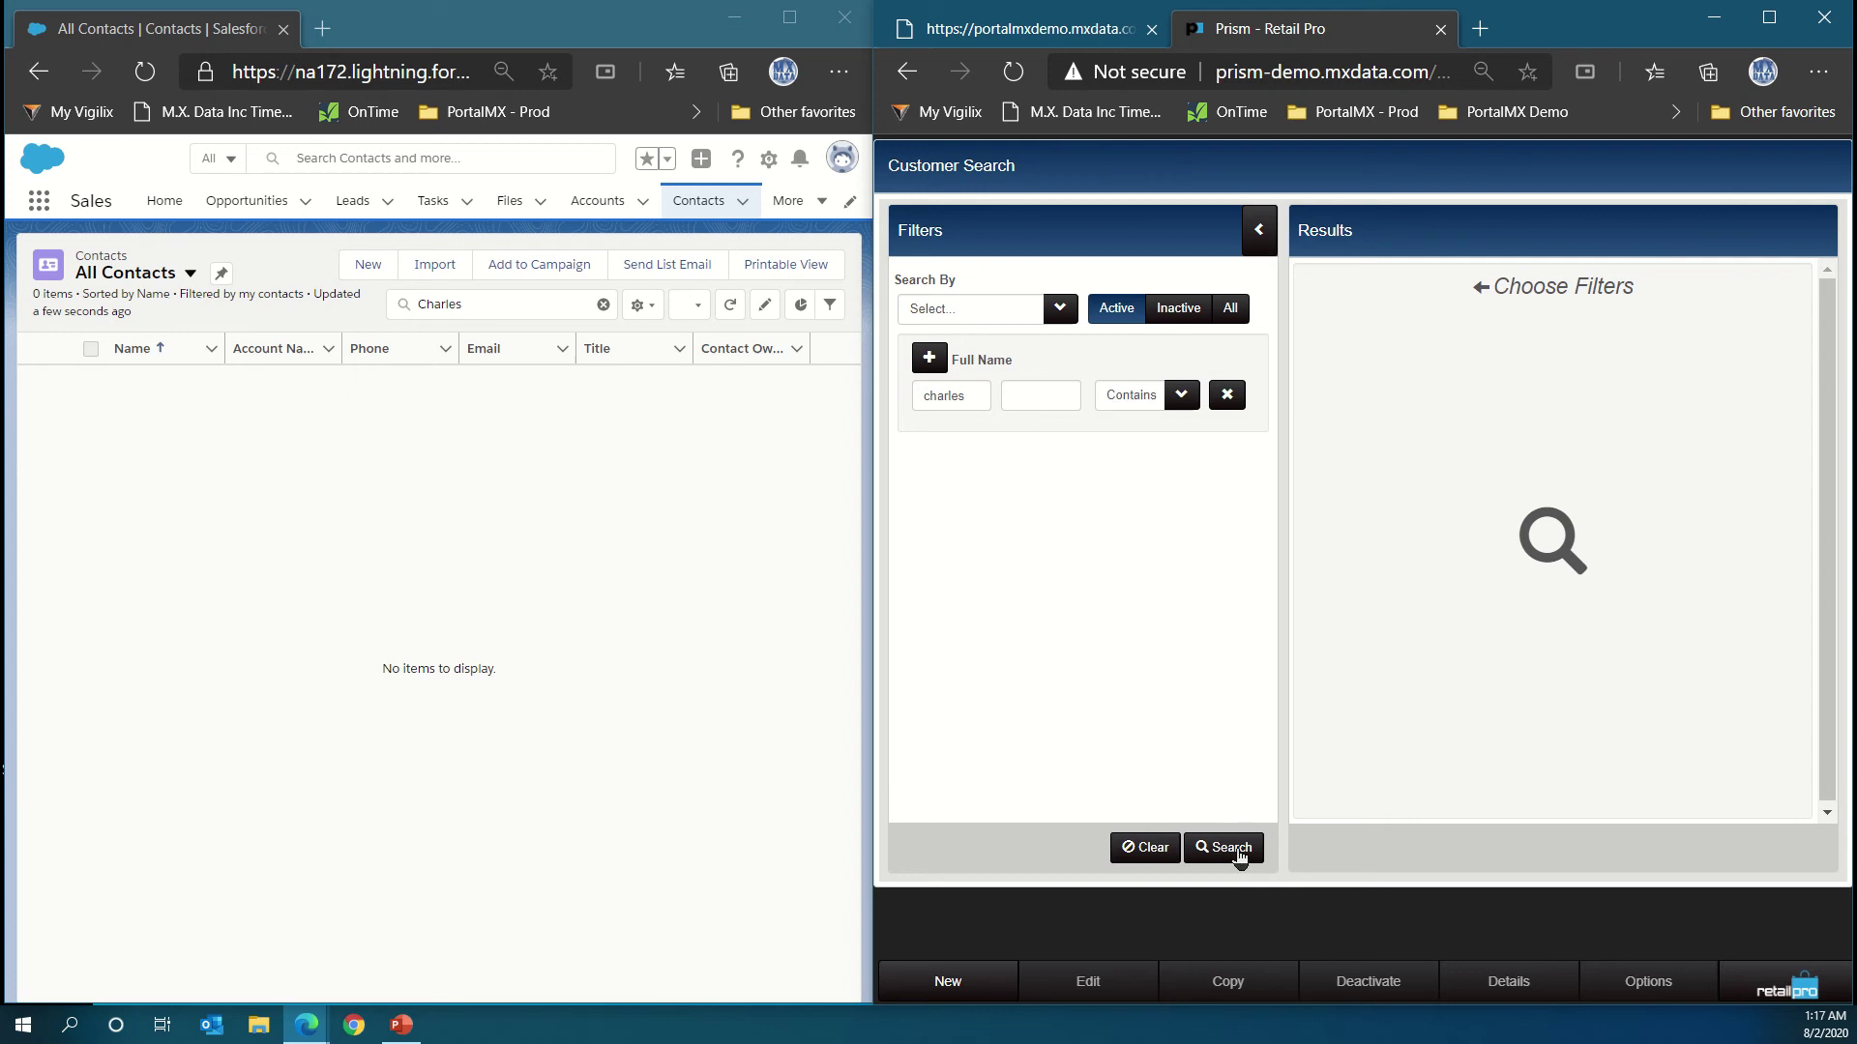
left_click(1237, 847)
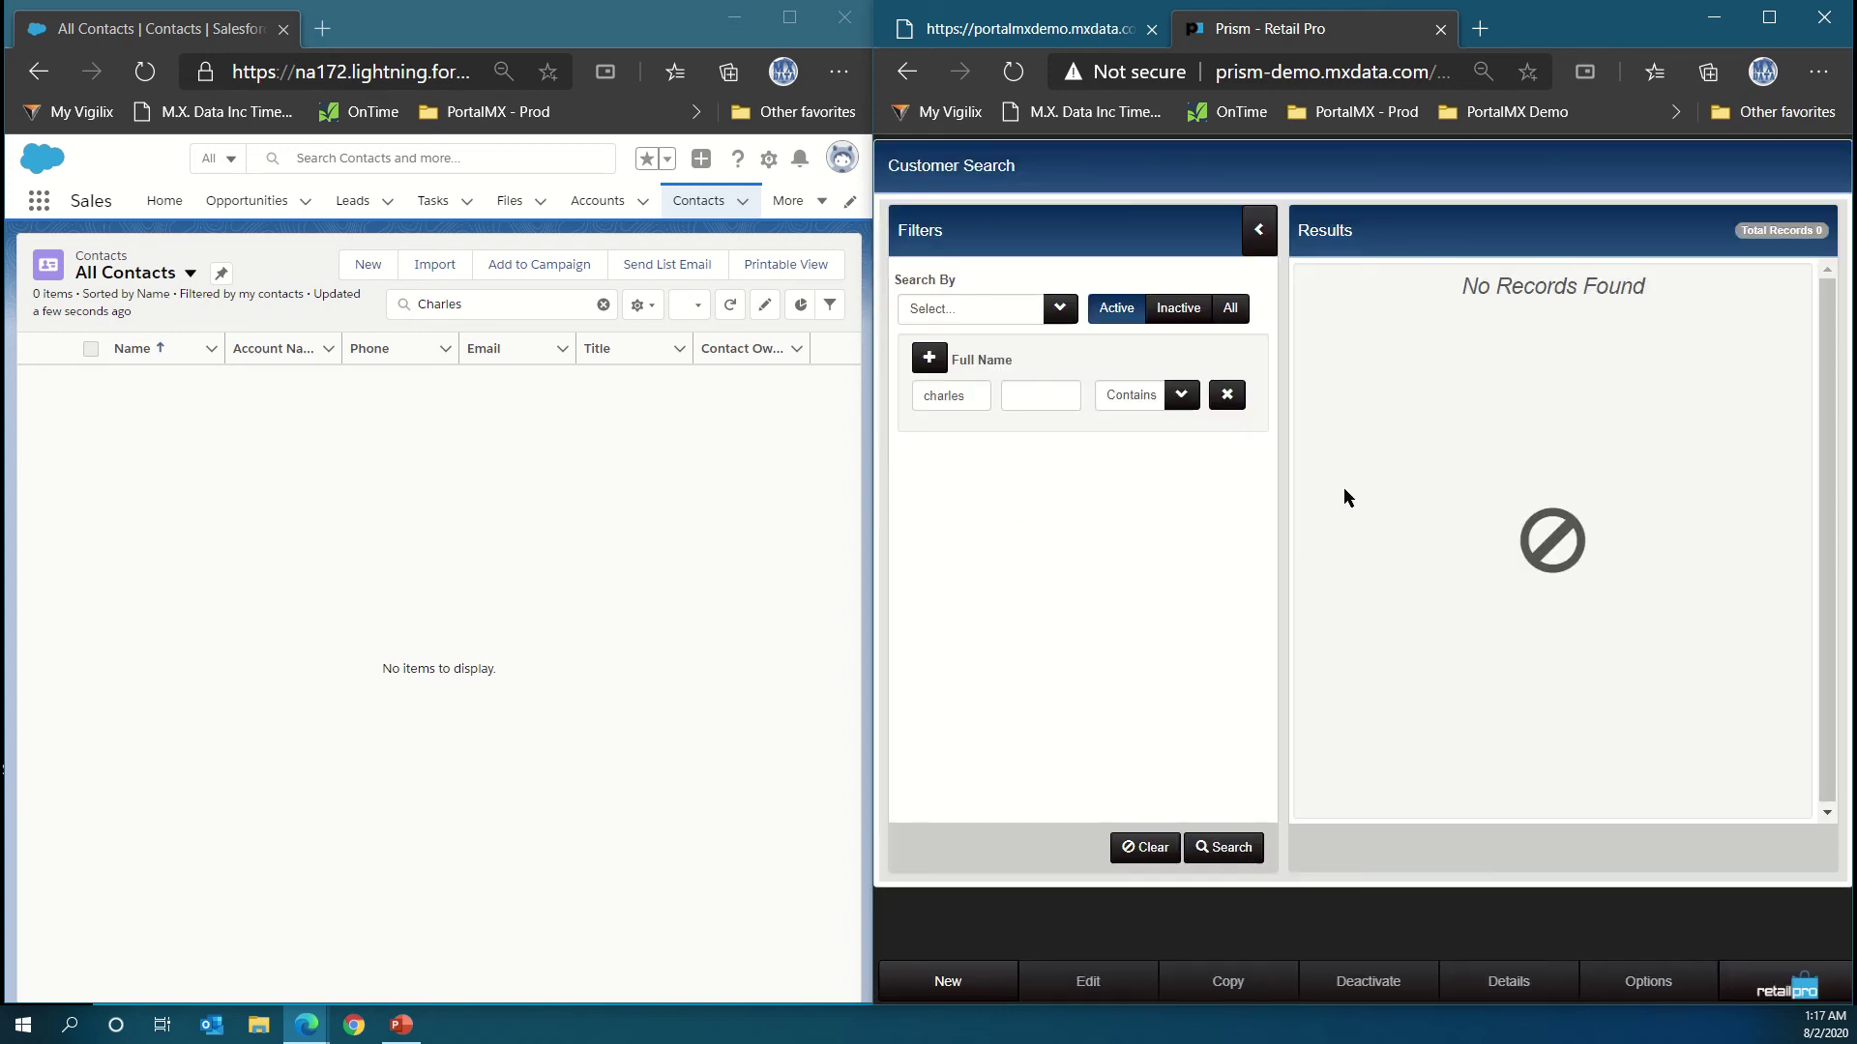
left_click(1033, 28)
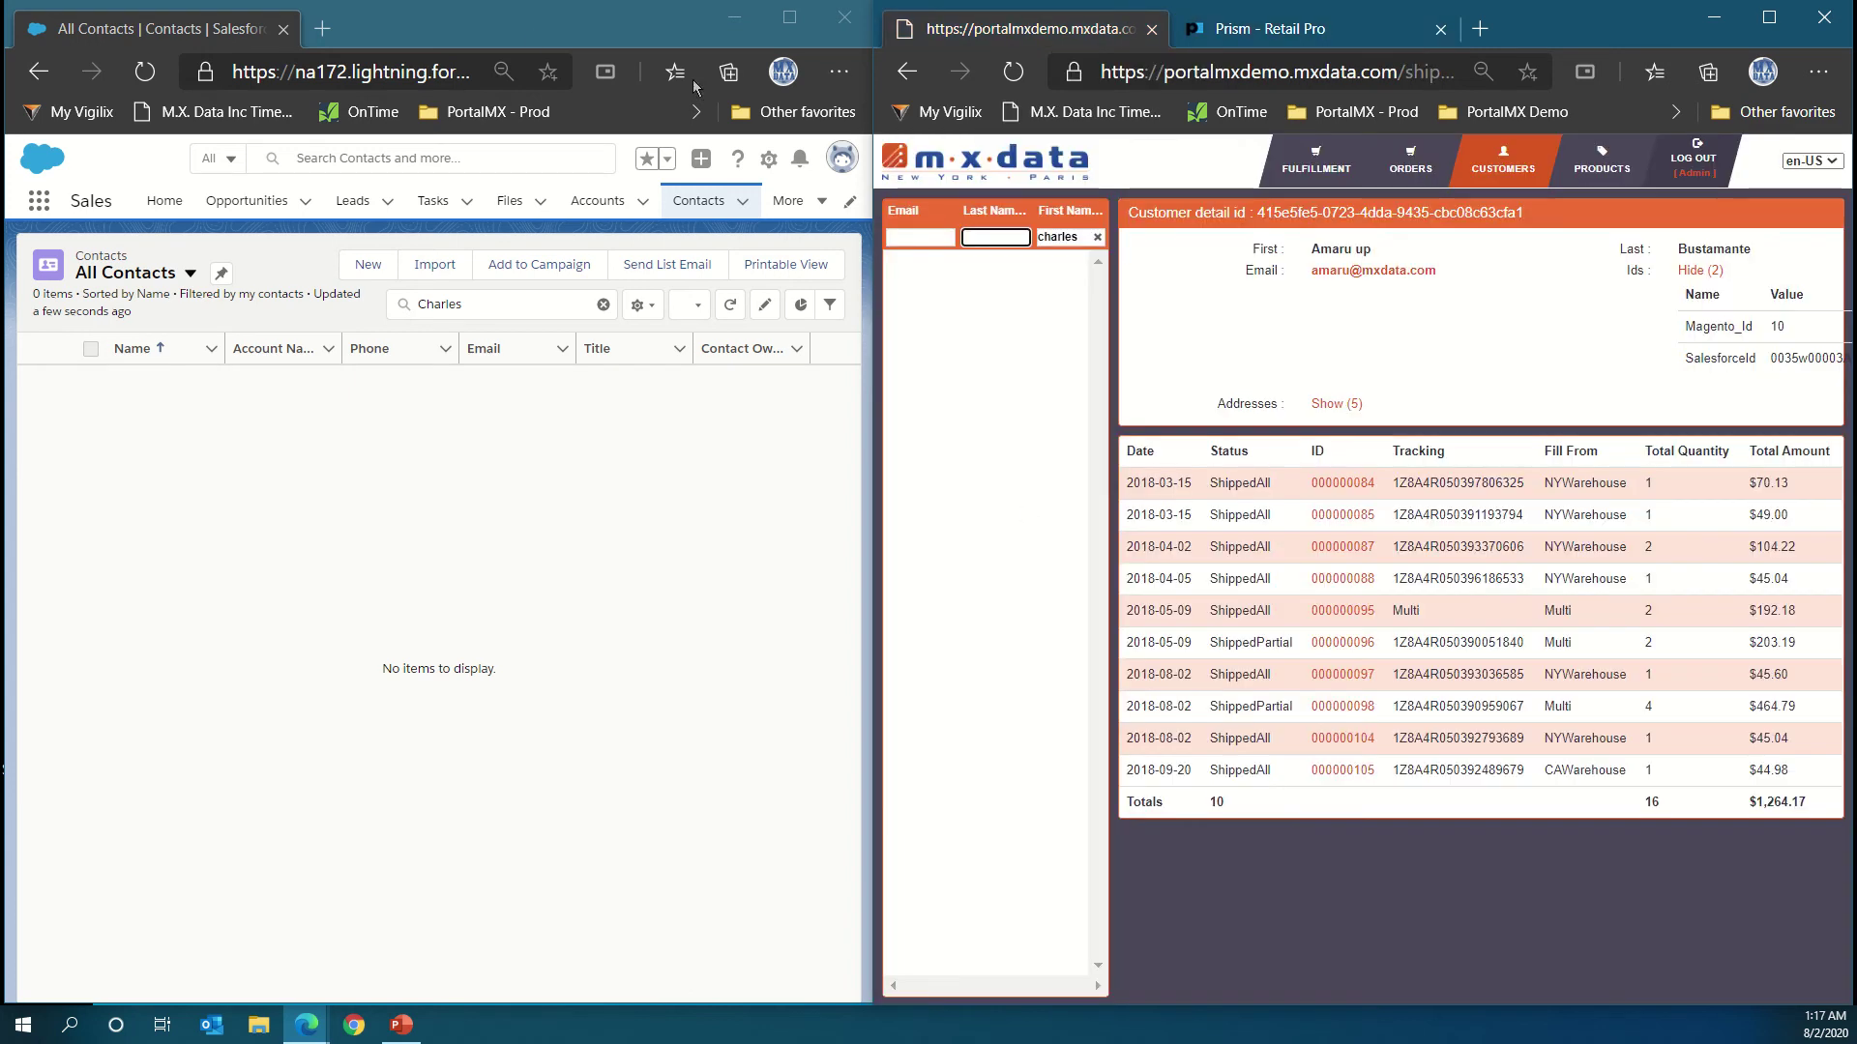
left_click(524, 31)
left_click(369, 267)
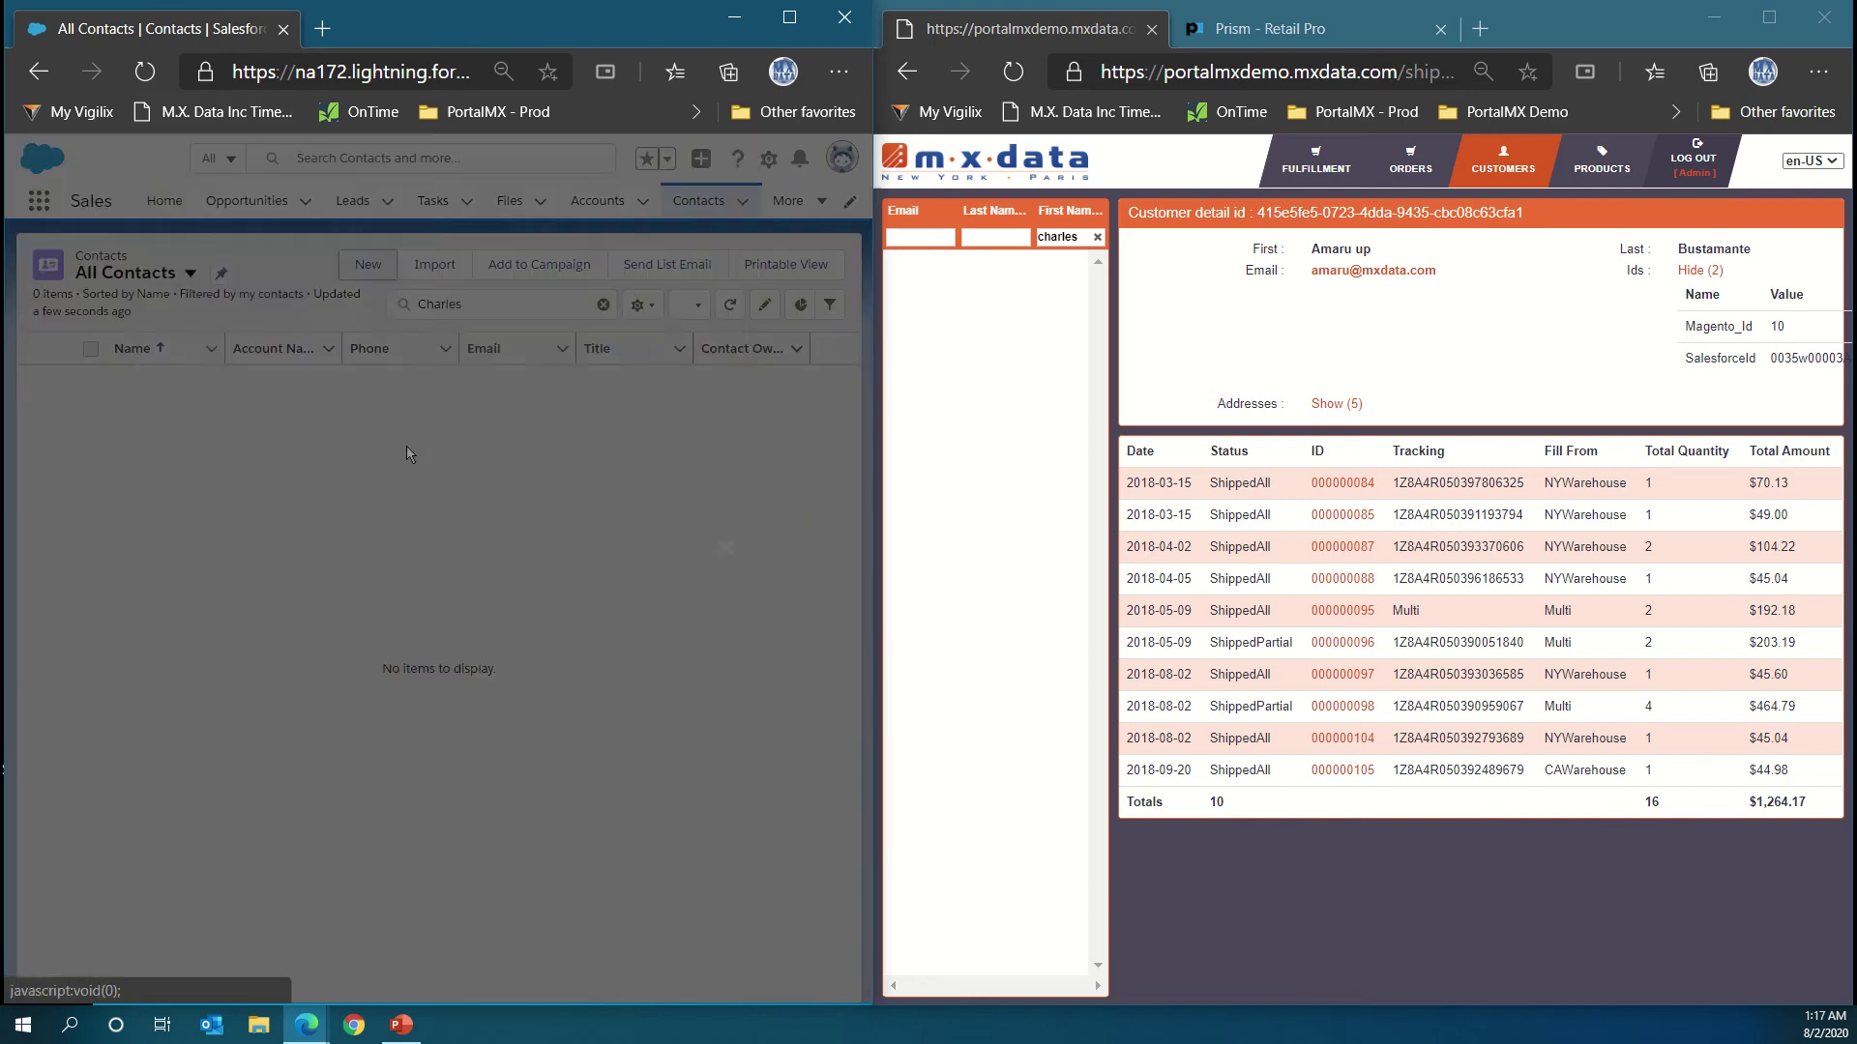
left_click(305, 429)
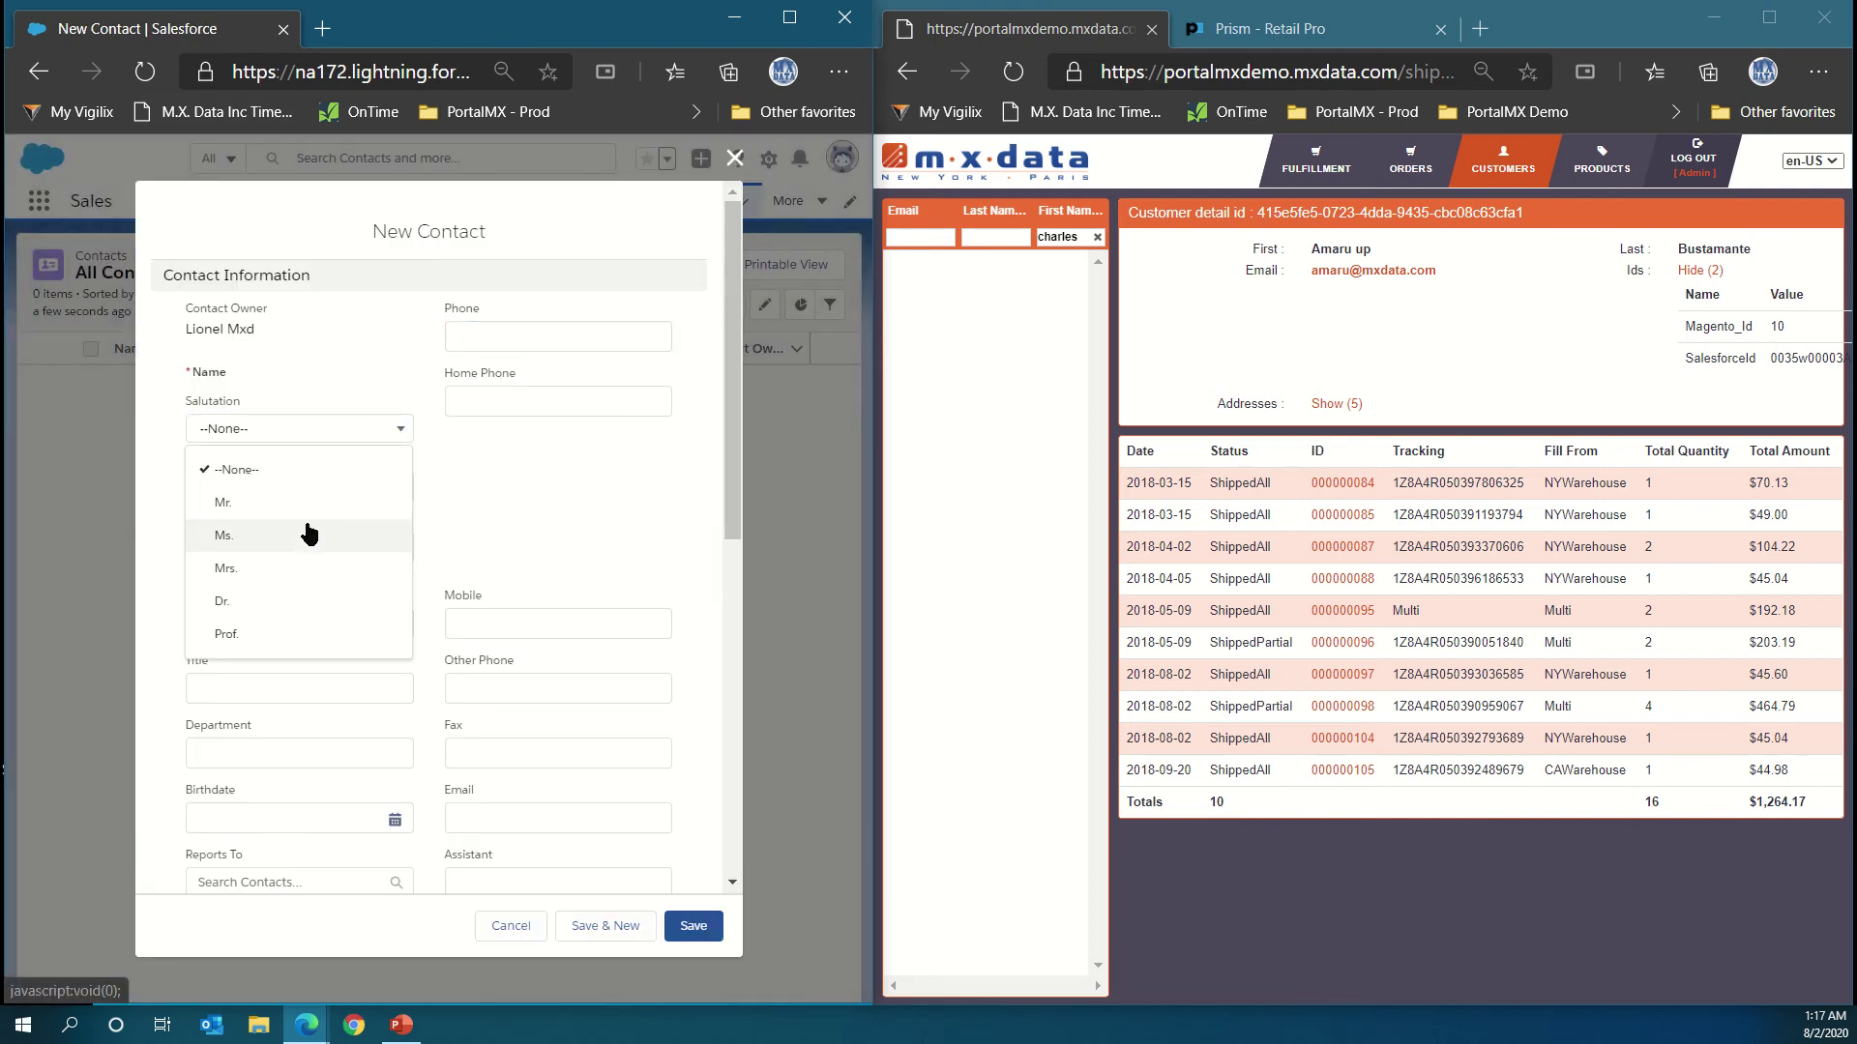
left_click(299, 502)
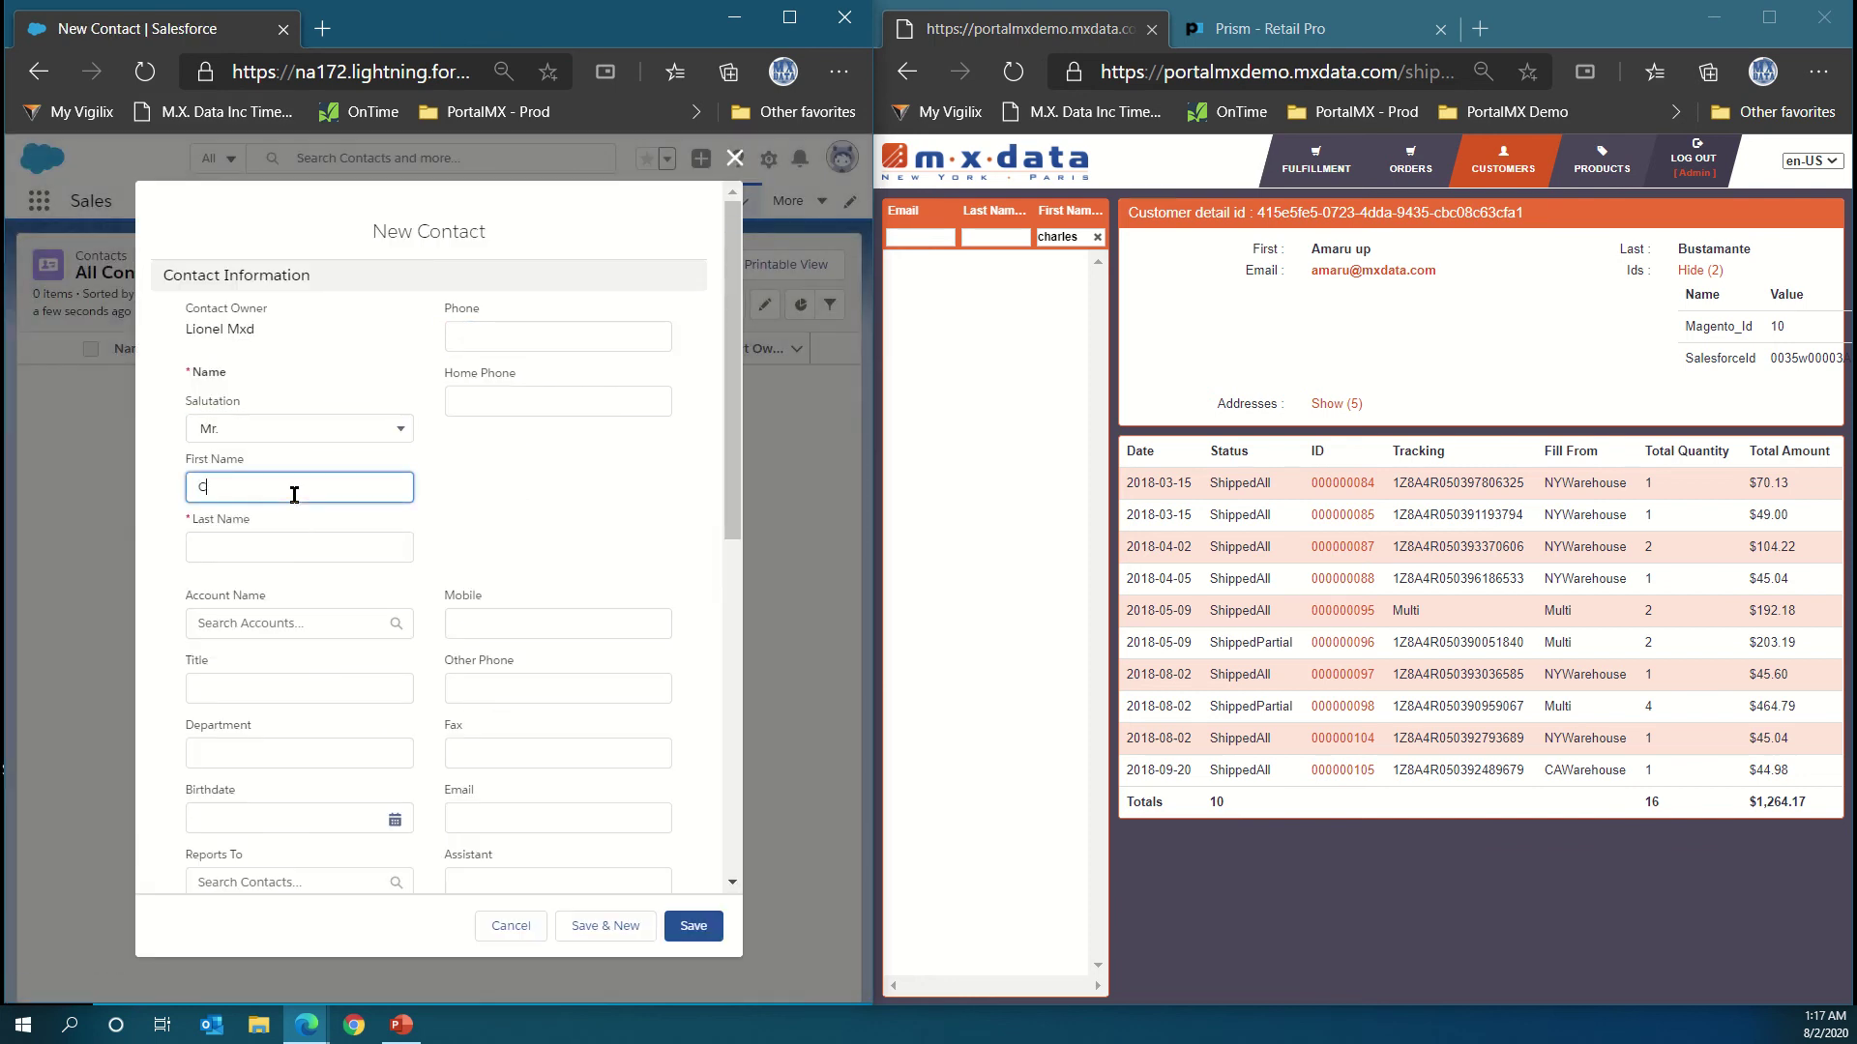
key("Tab")
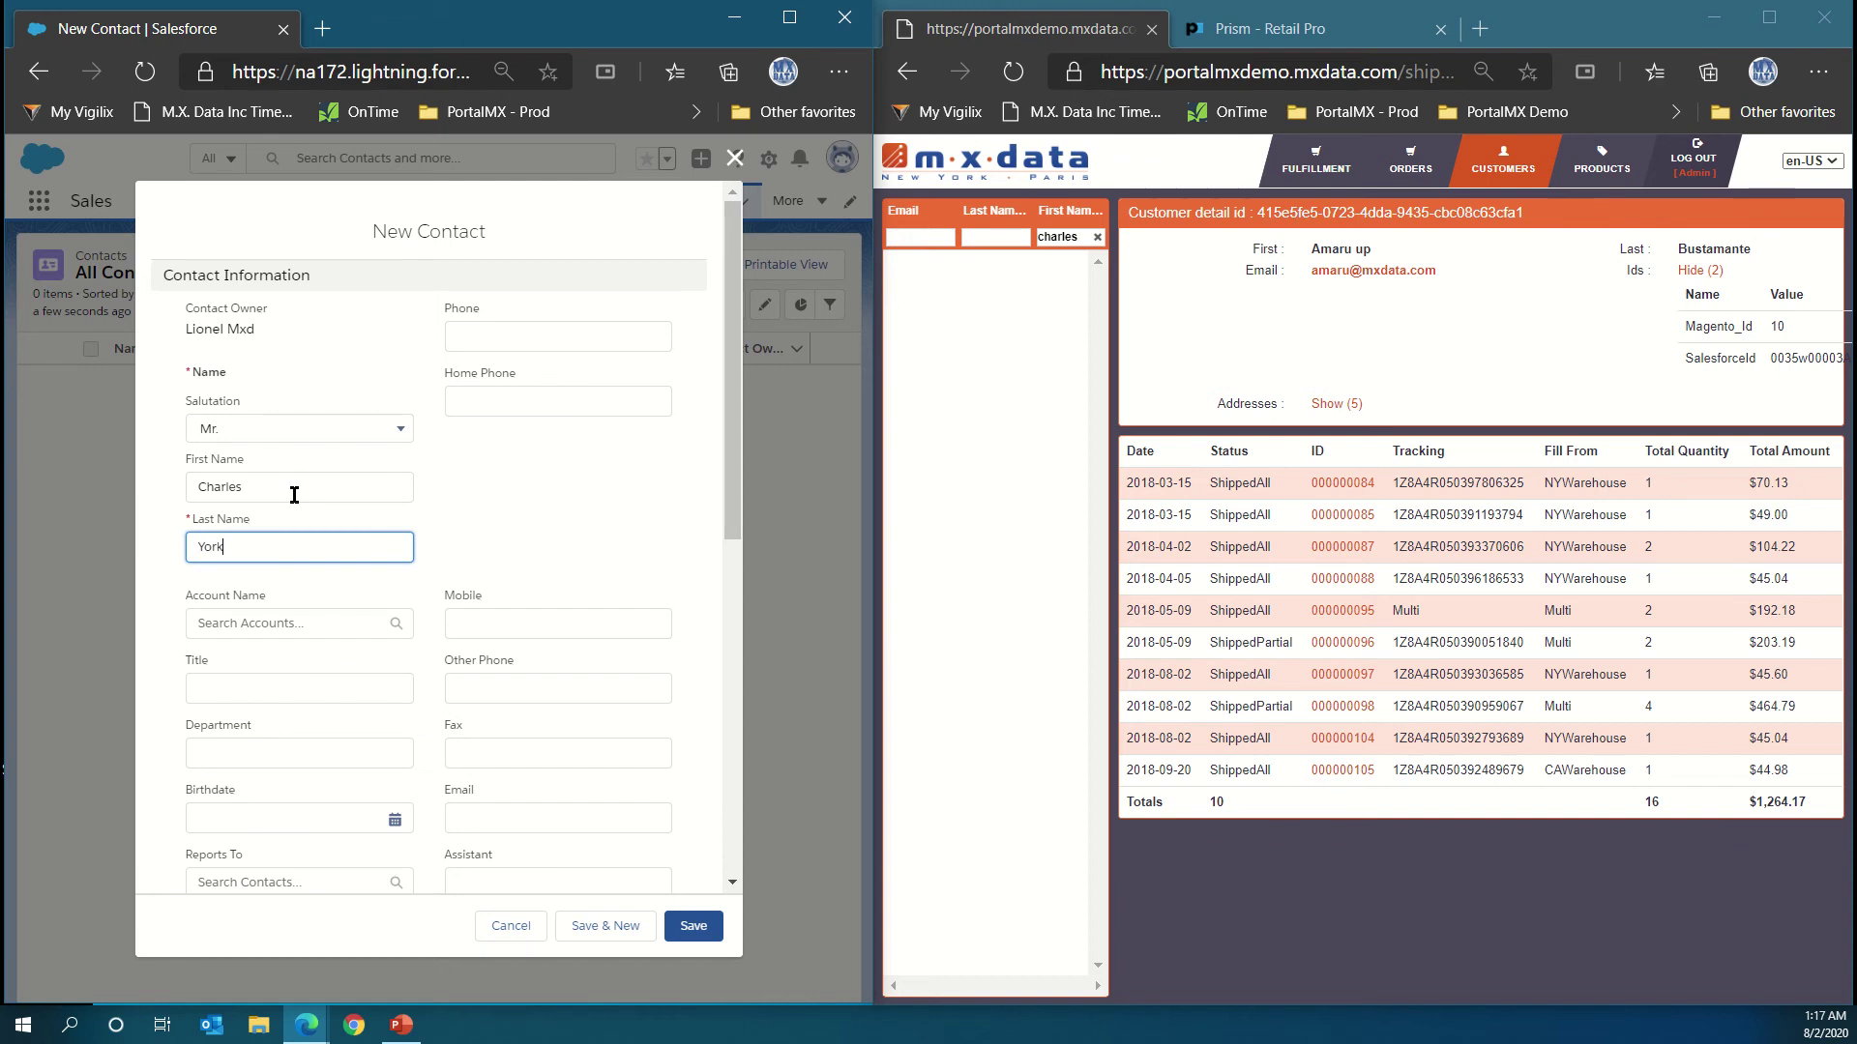
left_click(525, 334)
type("55")
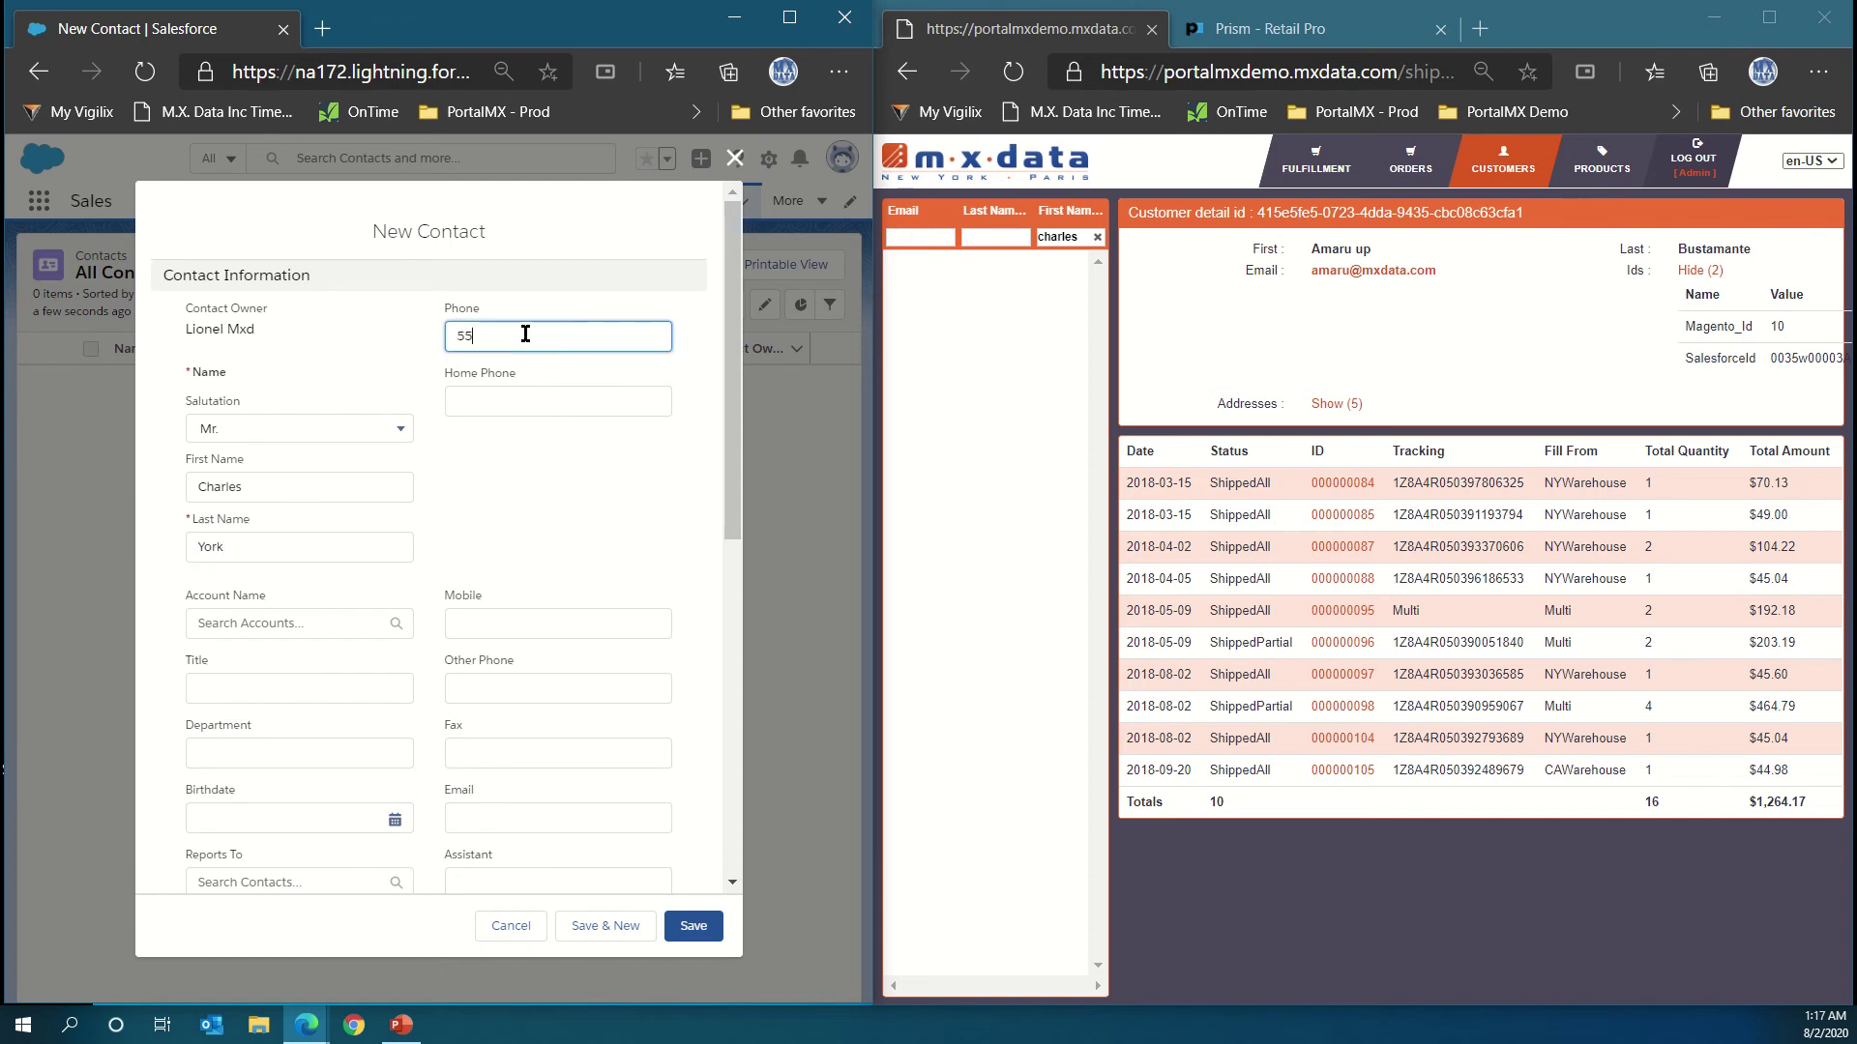
type("5-123-4567")
scroll(536, 465, "down", 5)
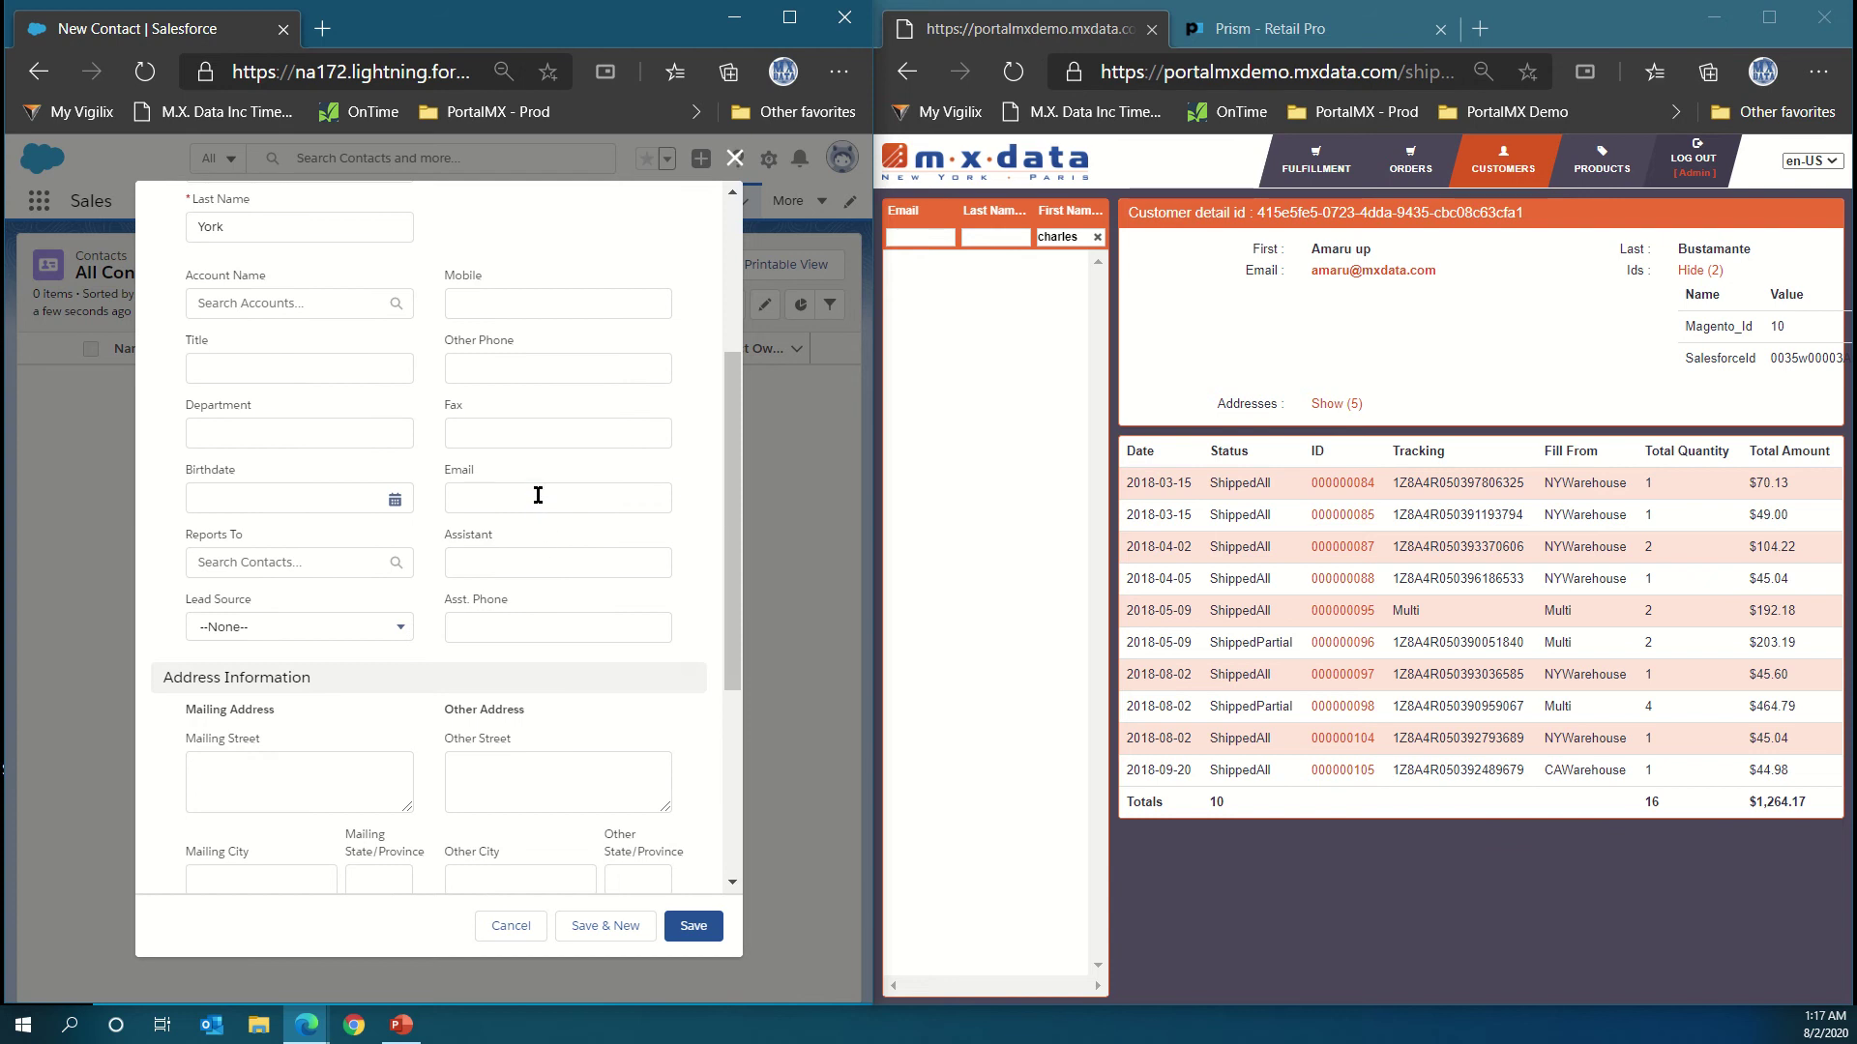
left_click(537, 495)
type("har")
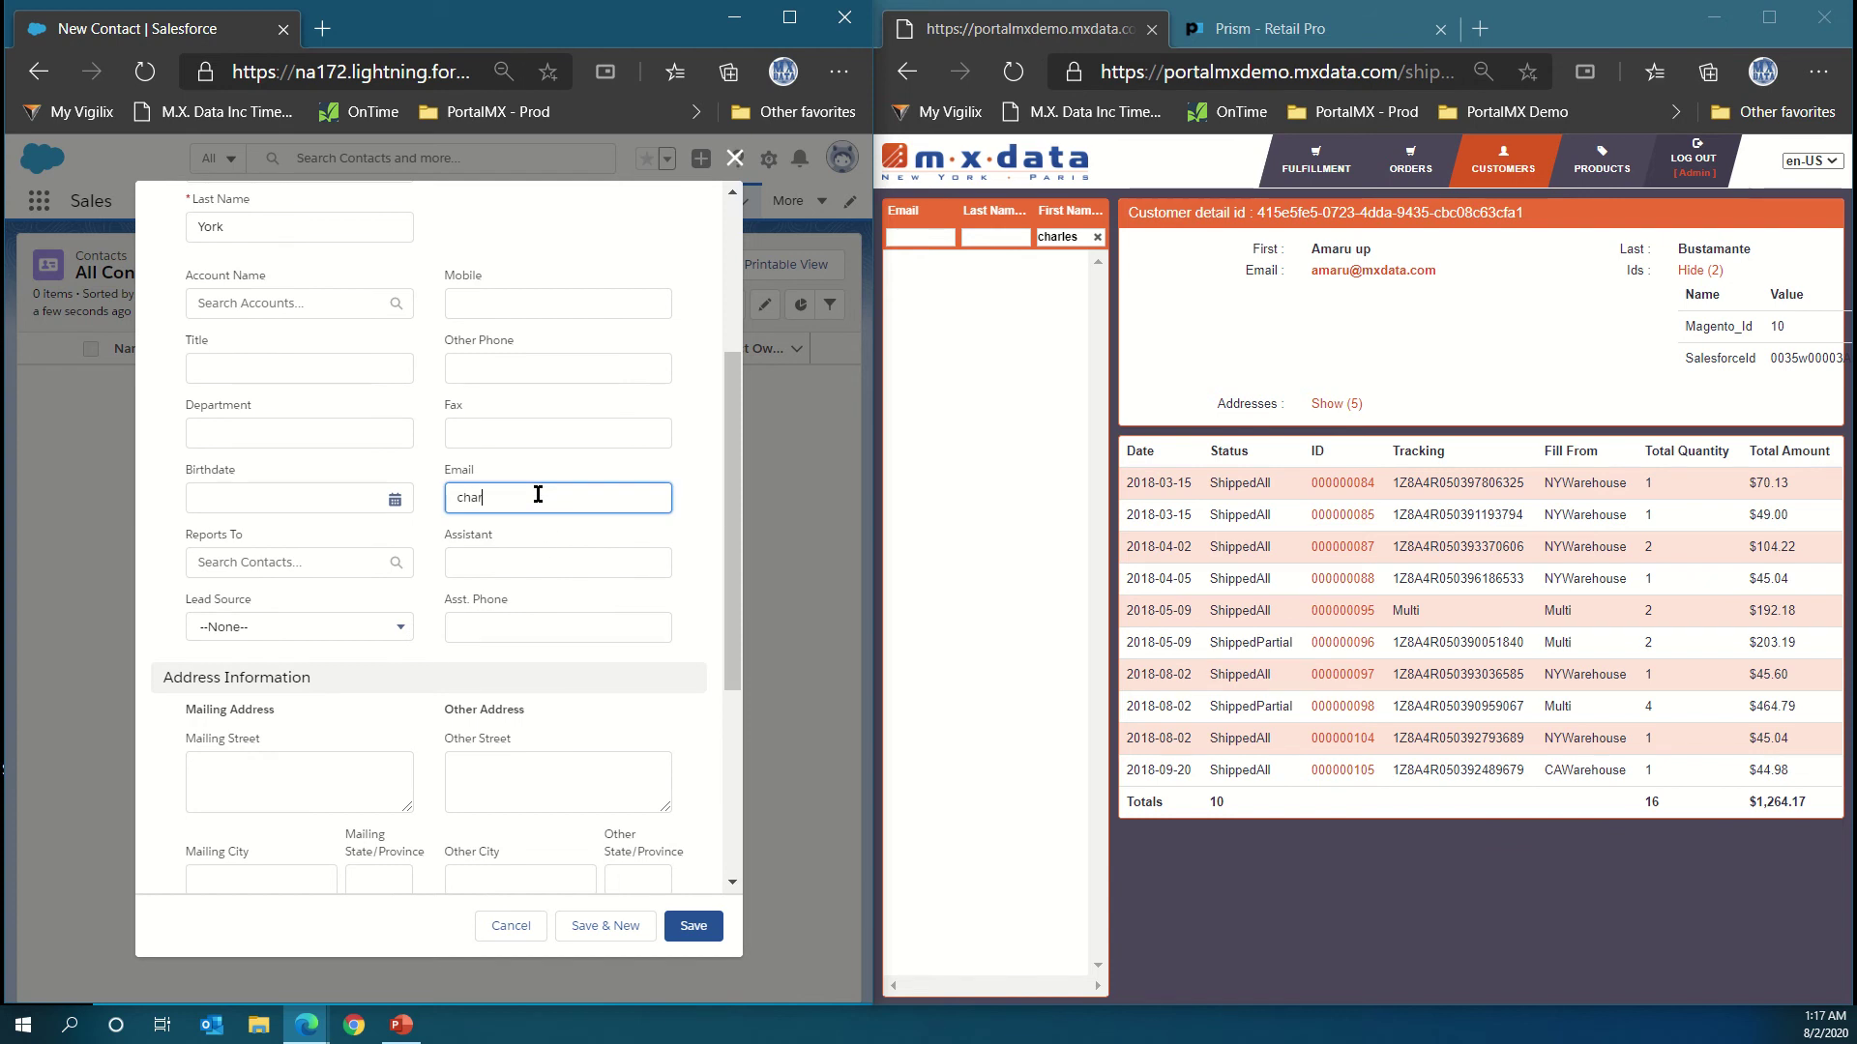
type("les@fakemai")
type("l.com")
scroll(549, 656, "down", 3)
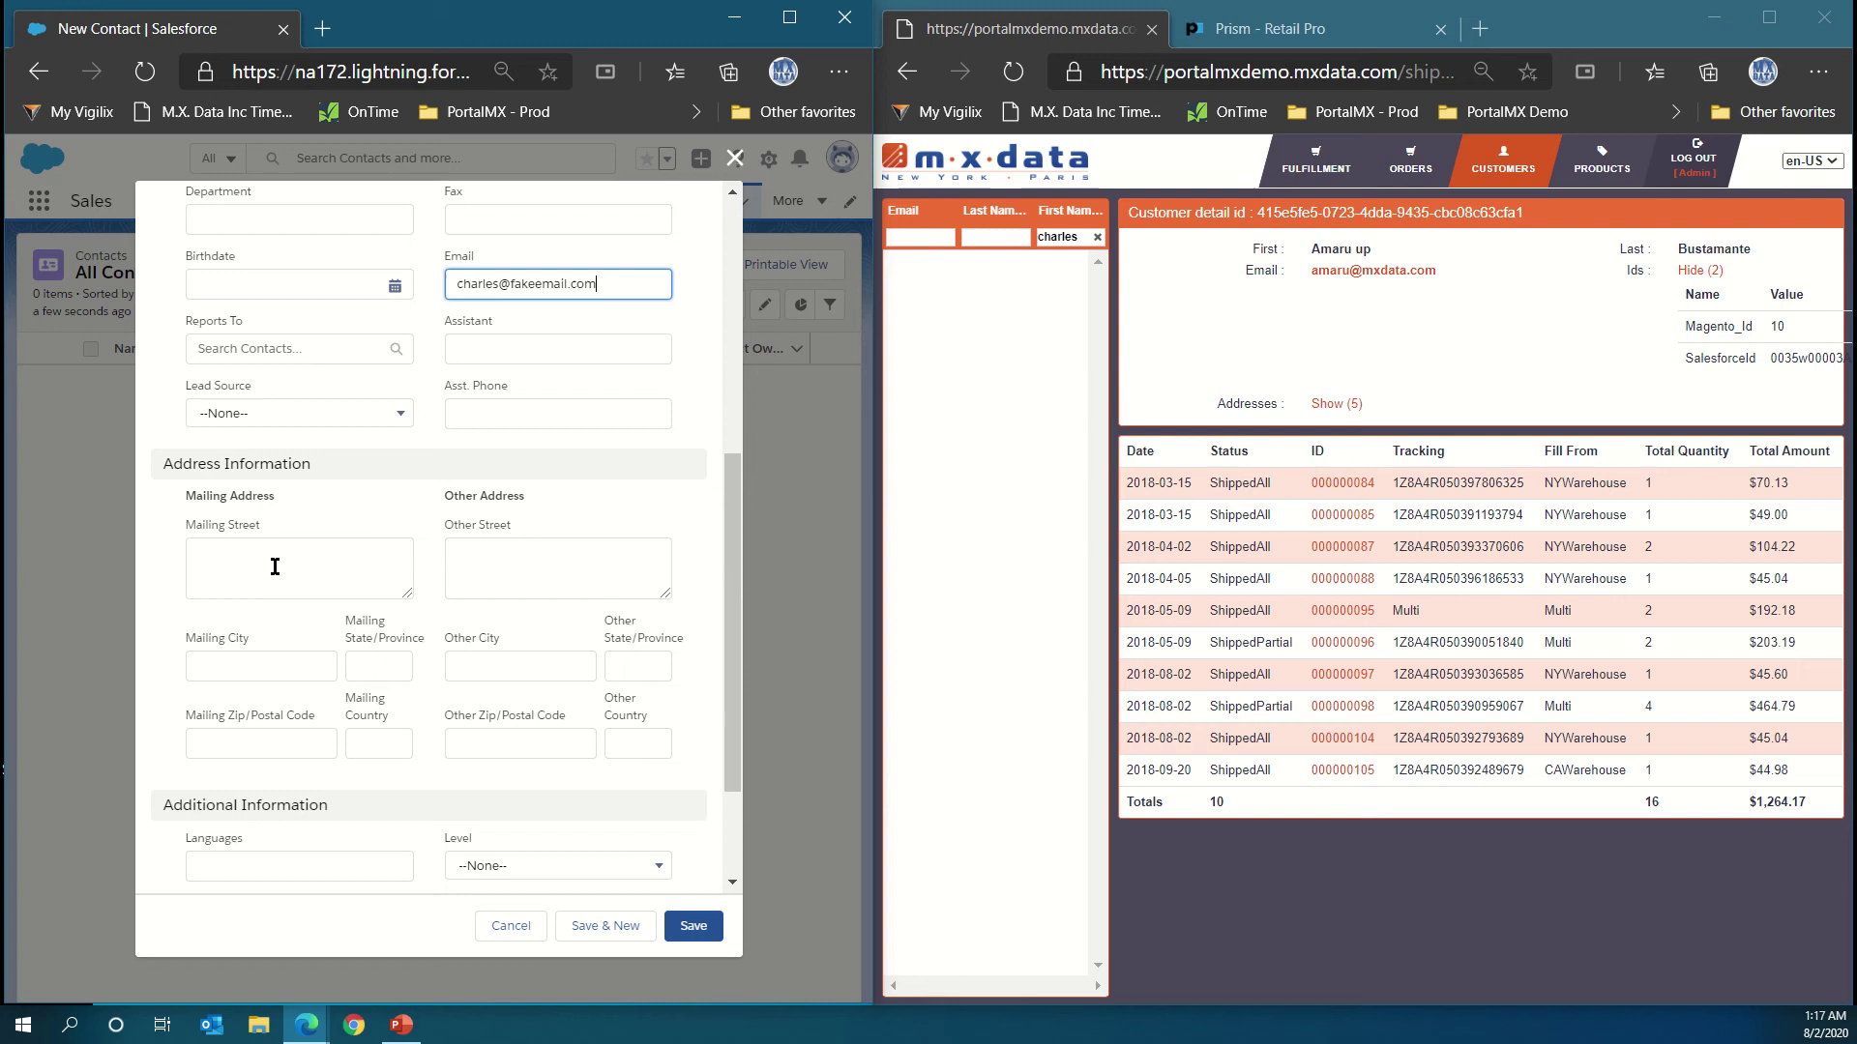
Step: Enter the New York mailing address with a two-line street, city, state and zip
left_click(275, 564)
type("23 W")
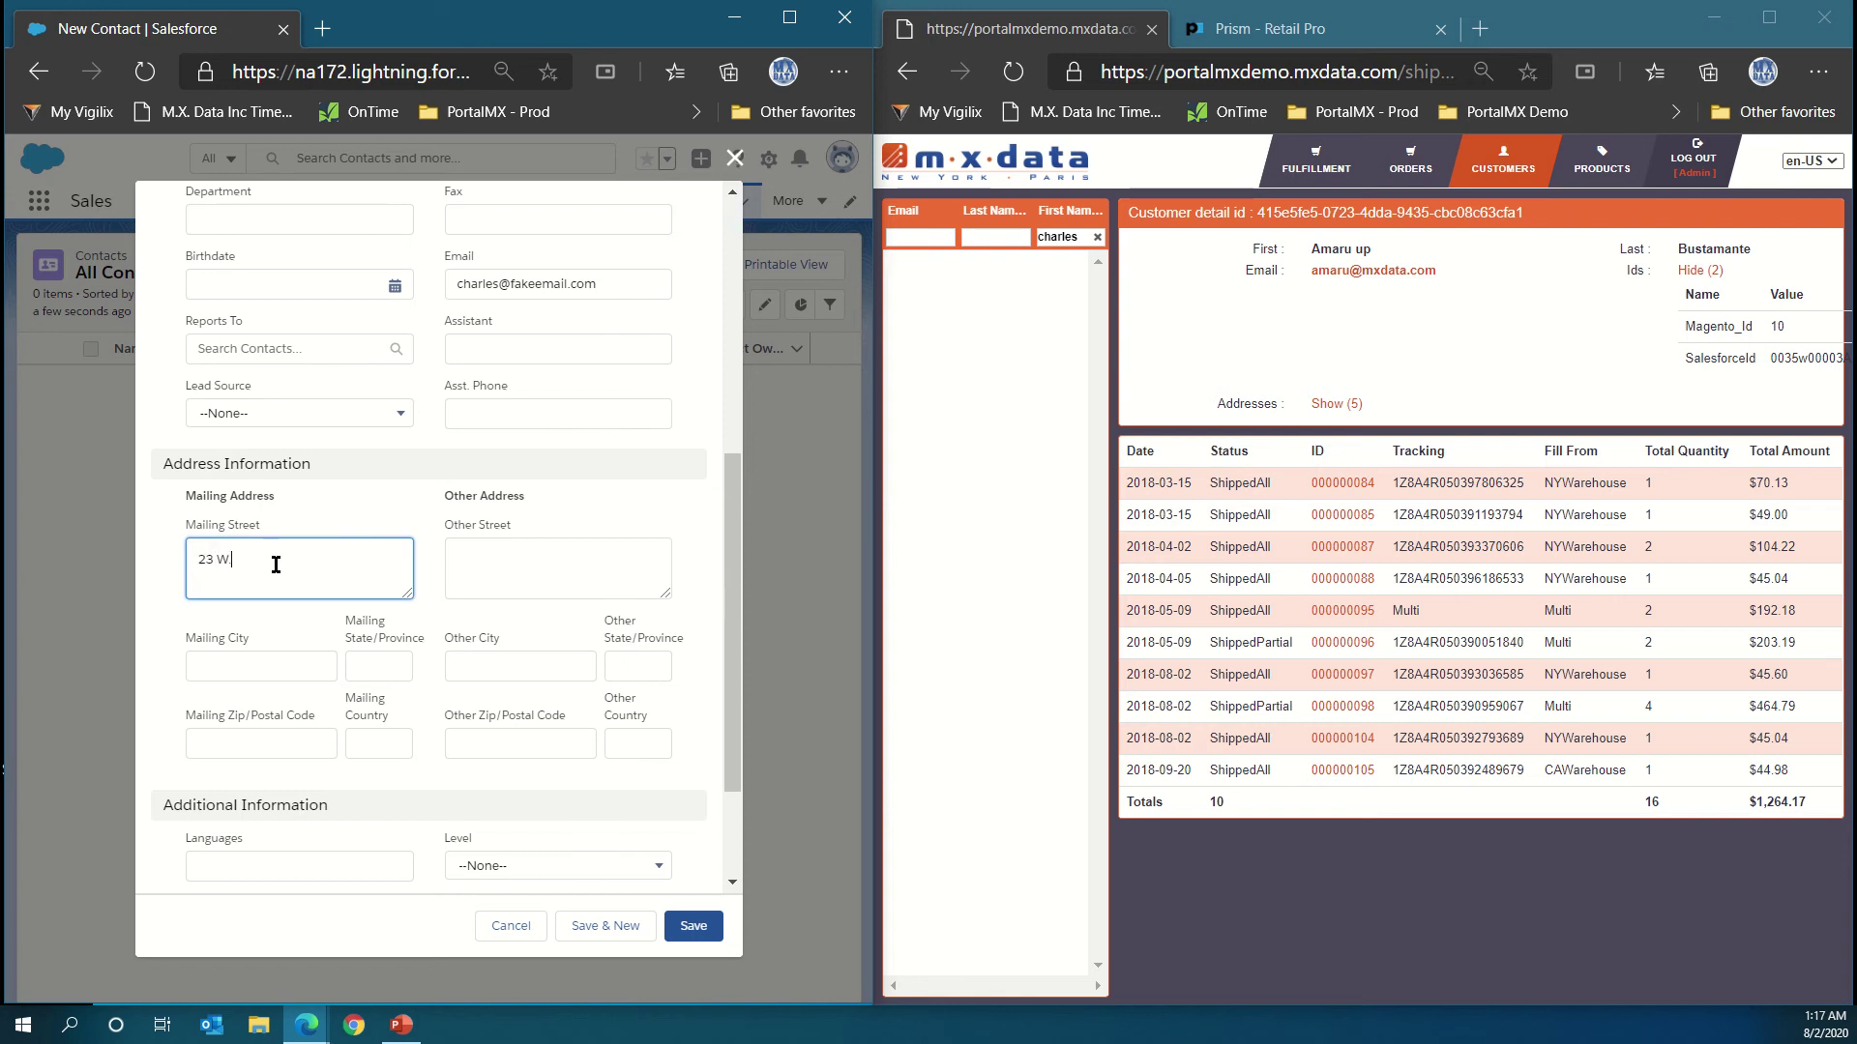
type(". Main Street")
key("Tab")
left_click(335, 564)
key("Return")
type("Apt")
type(" 4C")
left_click(277, 665)
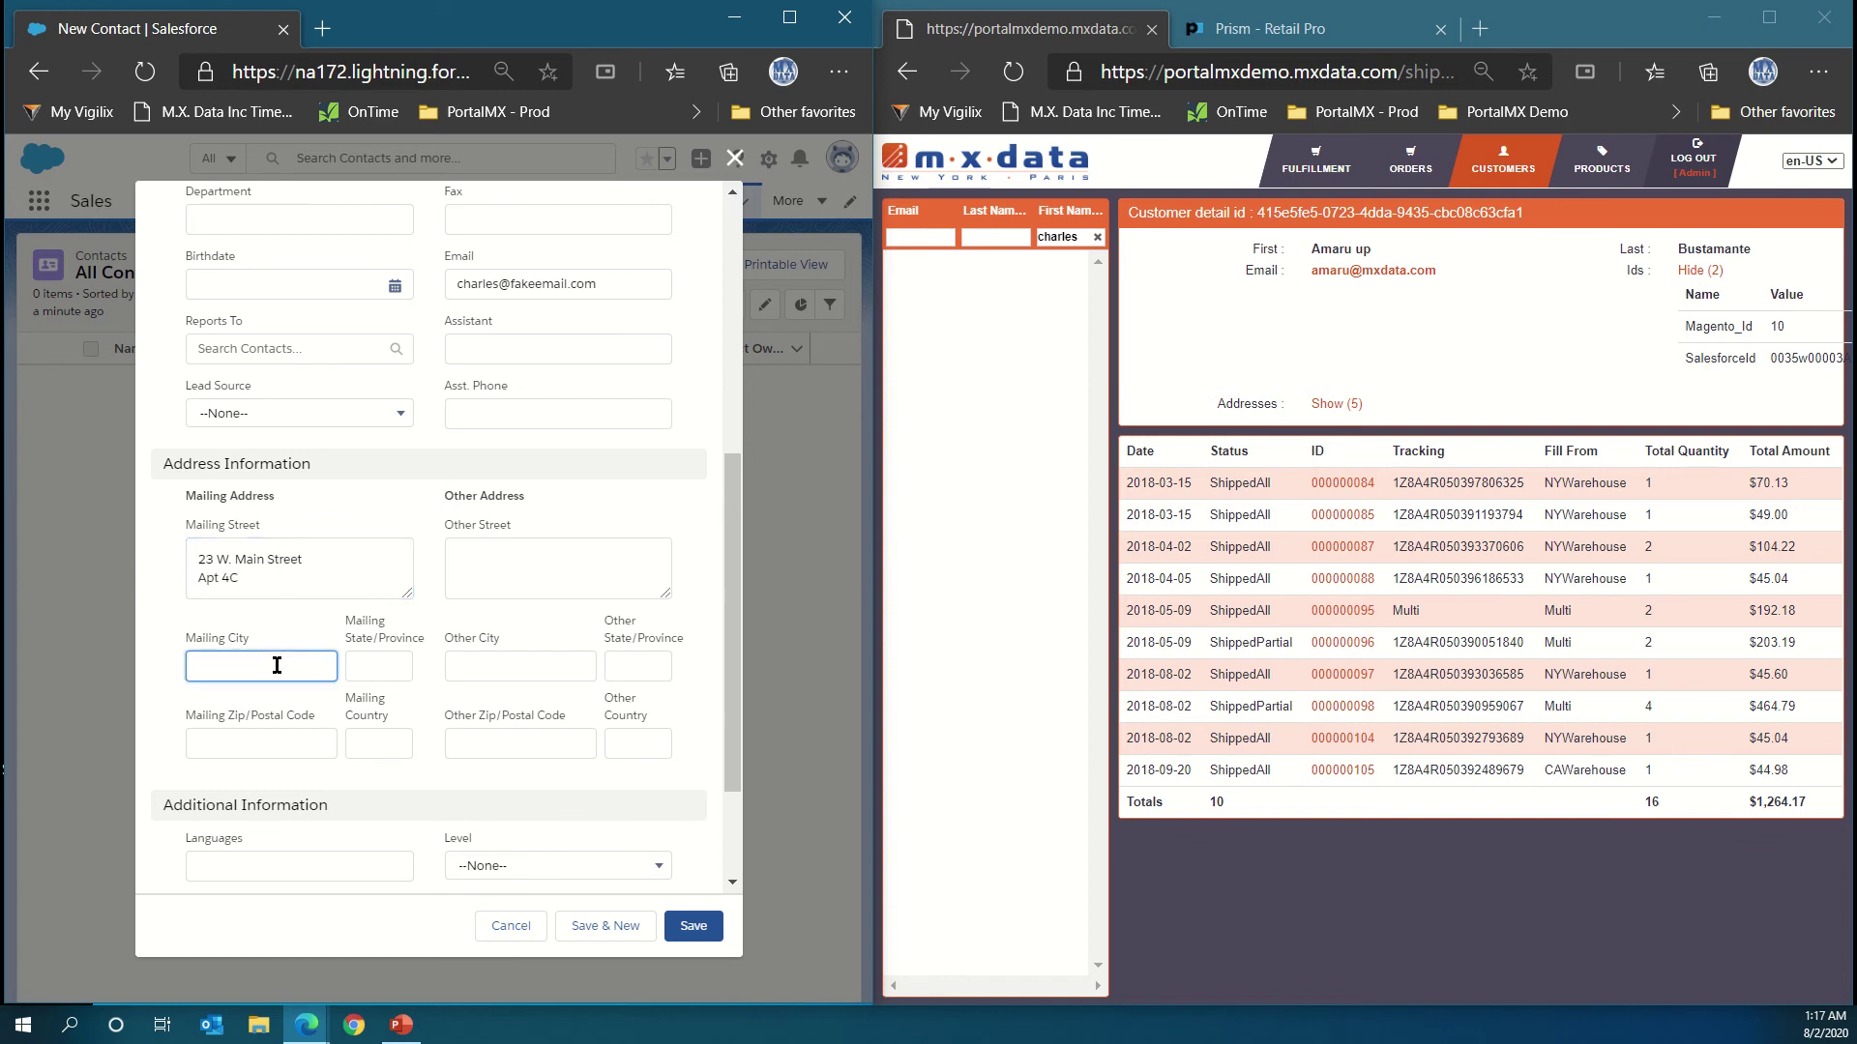
type("New York")
key("Tab")
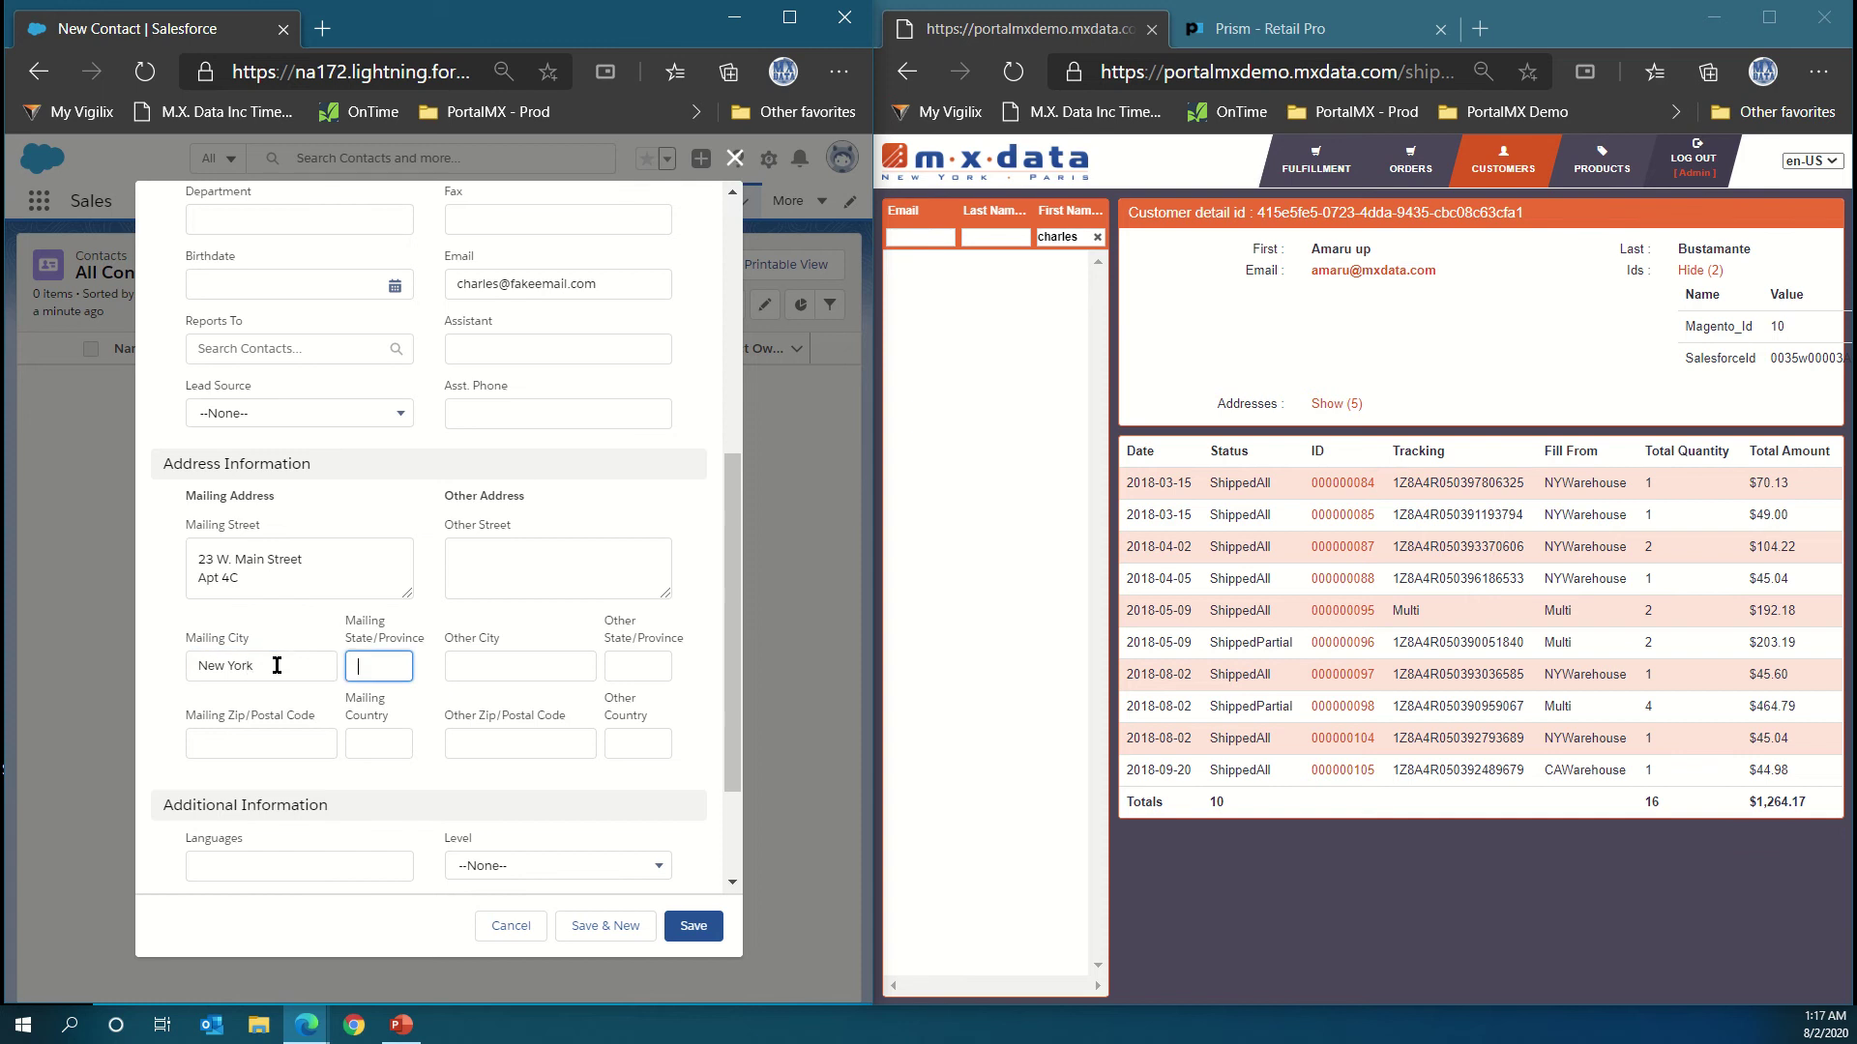
type("NY")
key("Tab")
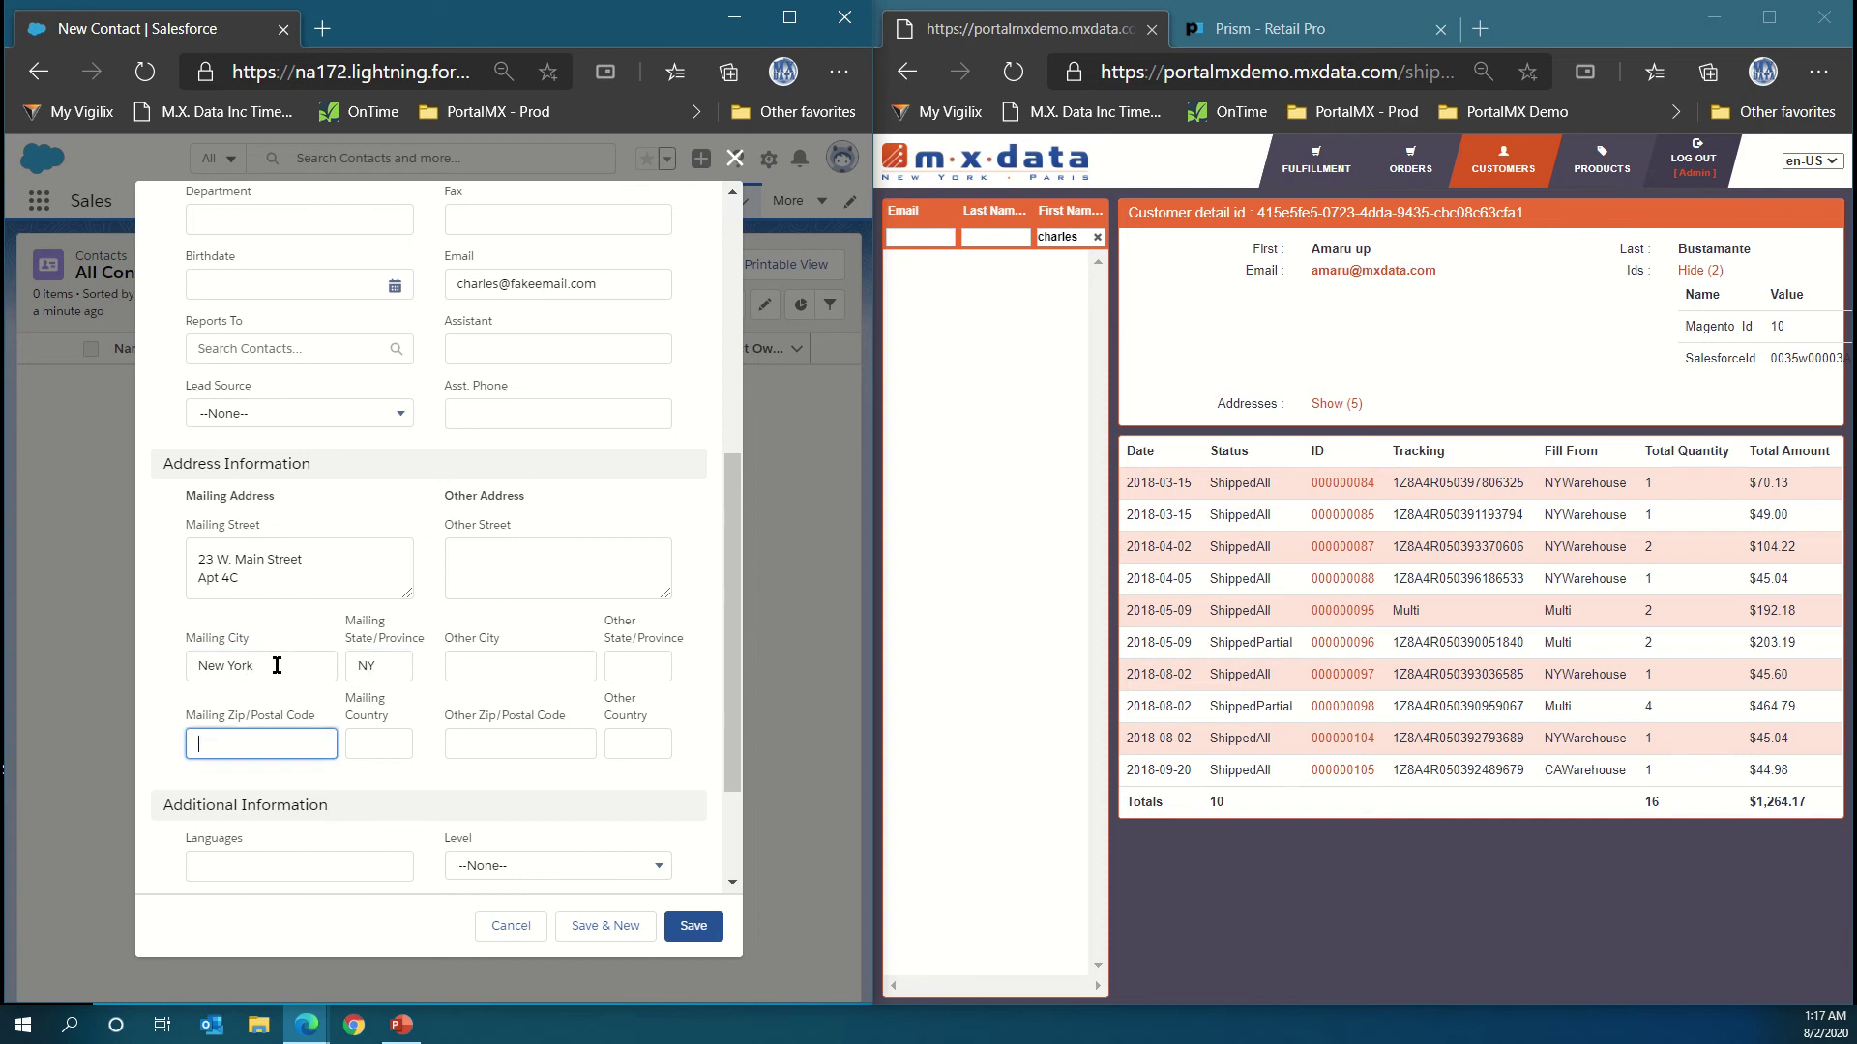
type("10016")
Step: Enter the Beverly Hills other address with street, city, state and zip, and save the contact
left_click(609, 580)
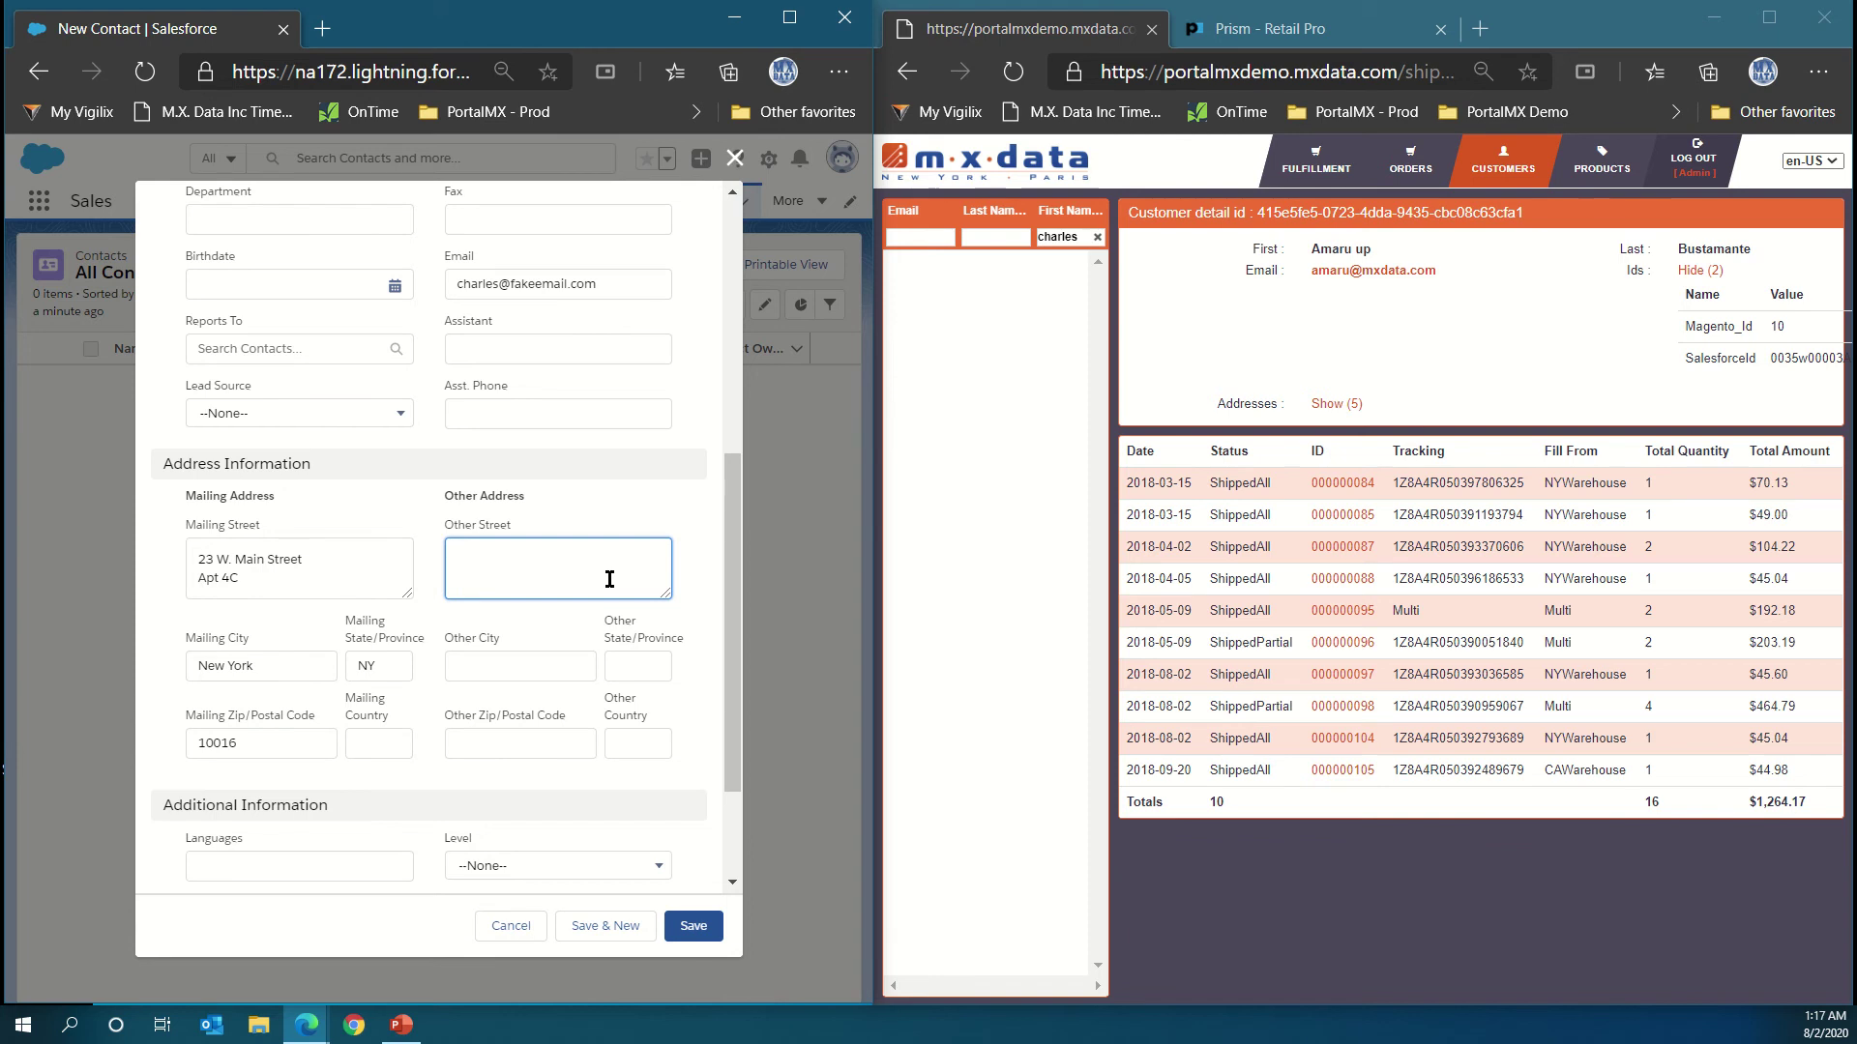
type("55 Fantasy Is")
type("land")
left_click(517, 670)
type("Be")
key("BackSpace")
key("BackSpace")
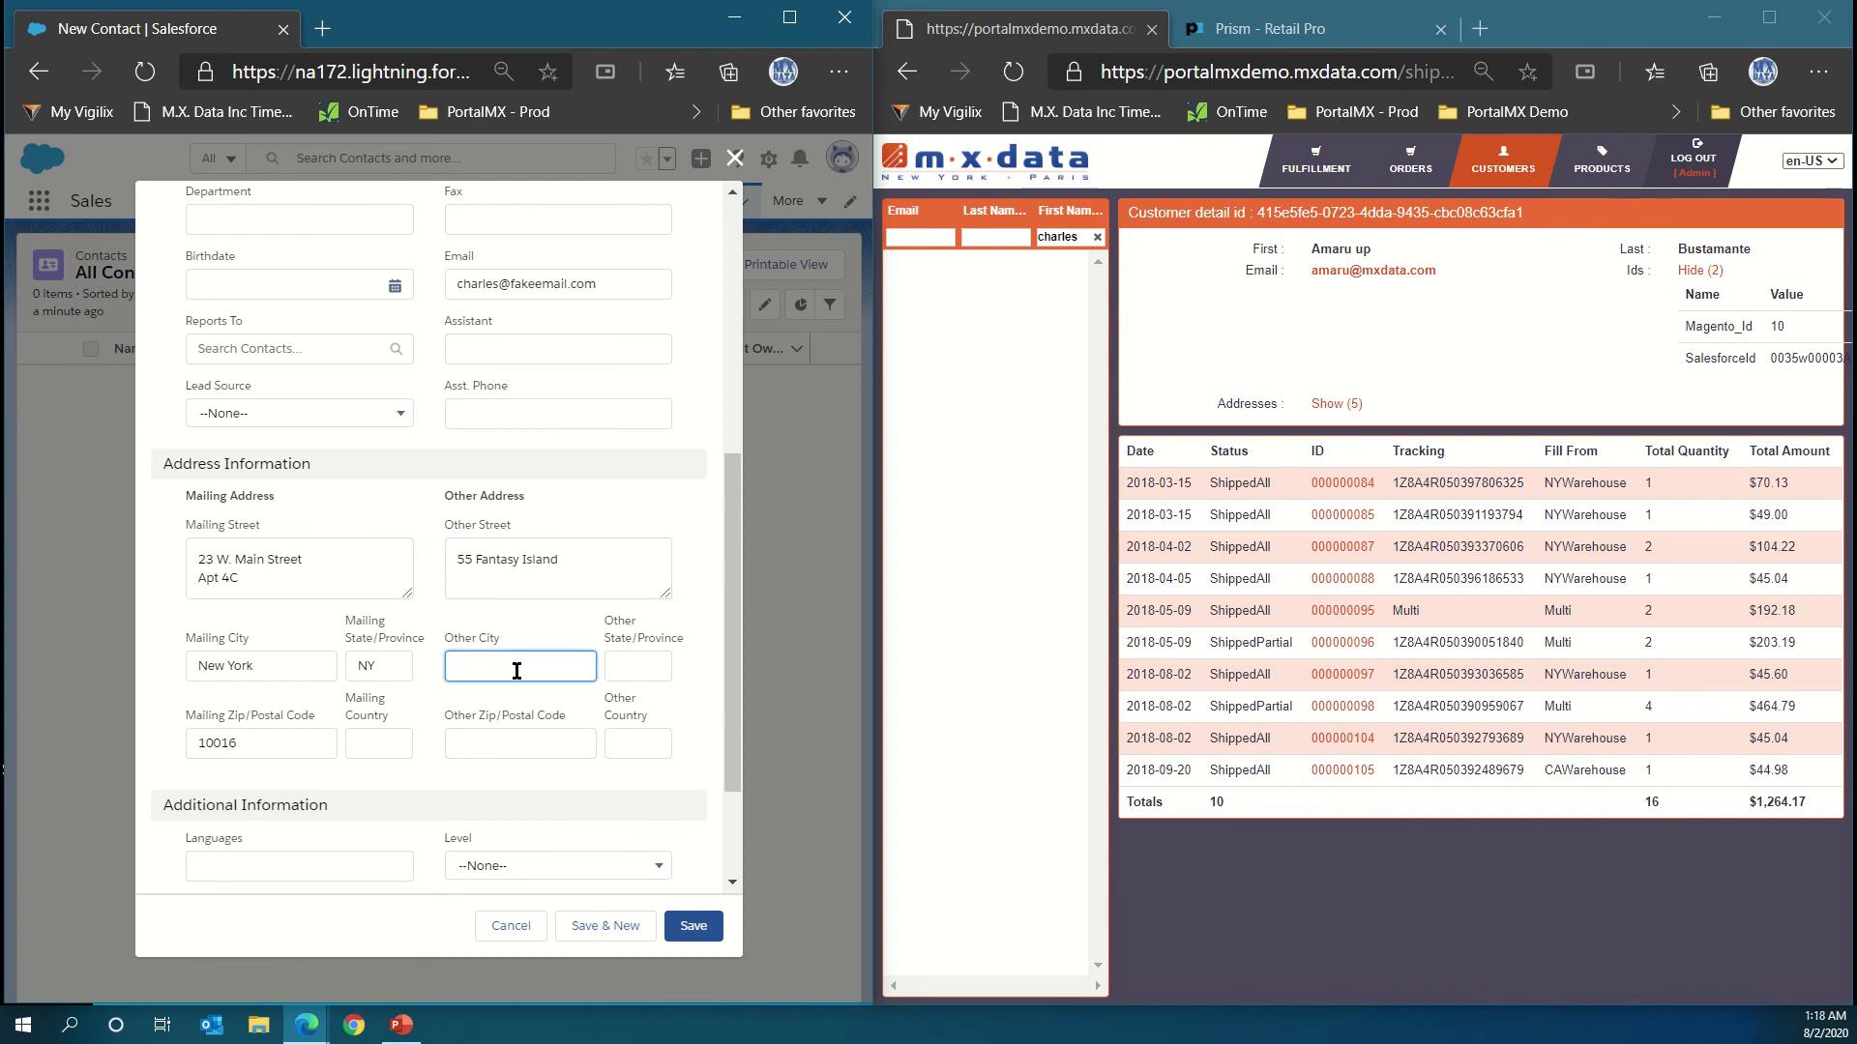
type("Beverly Hills")
key("Tab")
type("CA")
key("Tab")
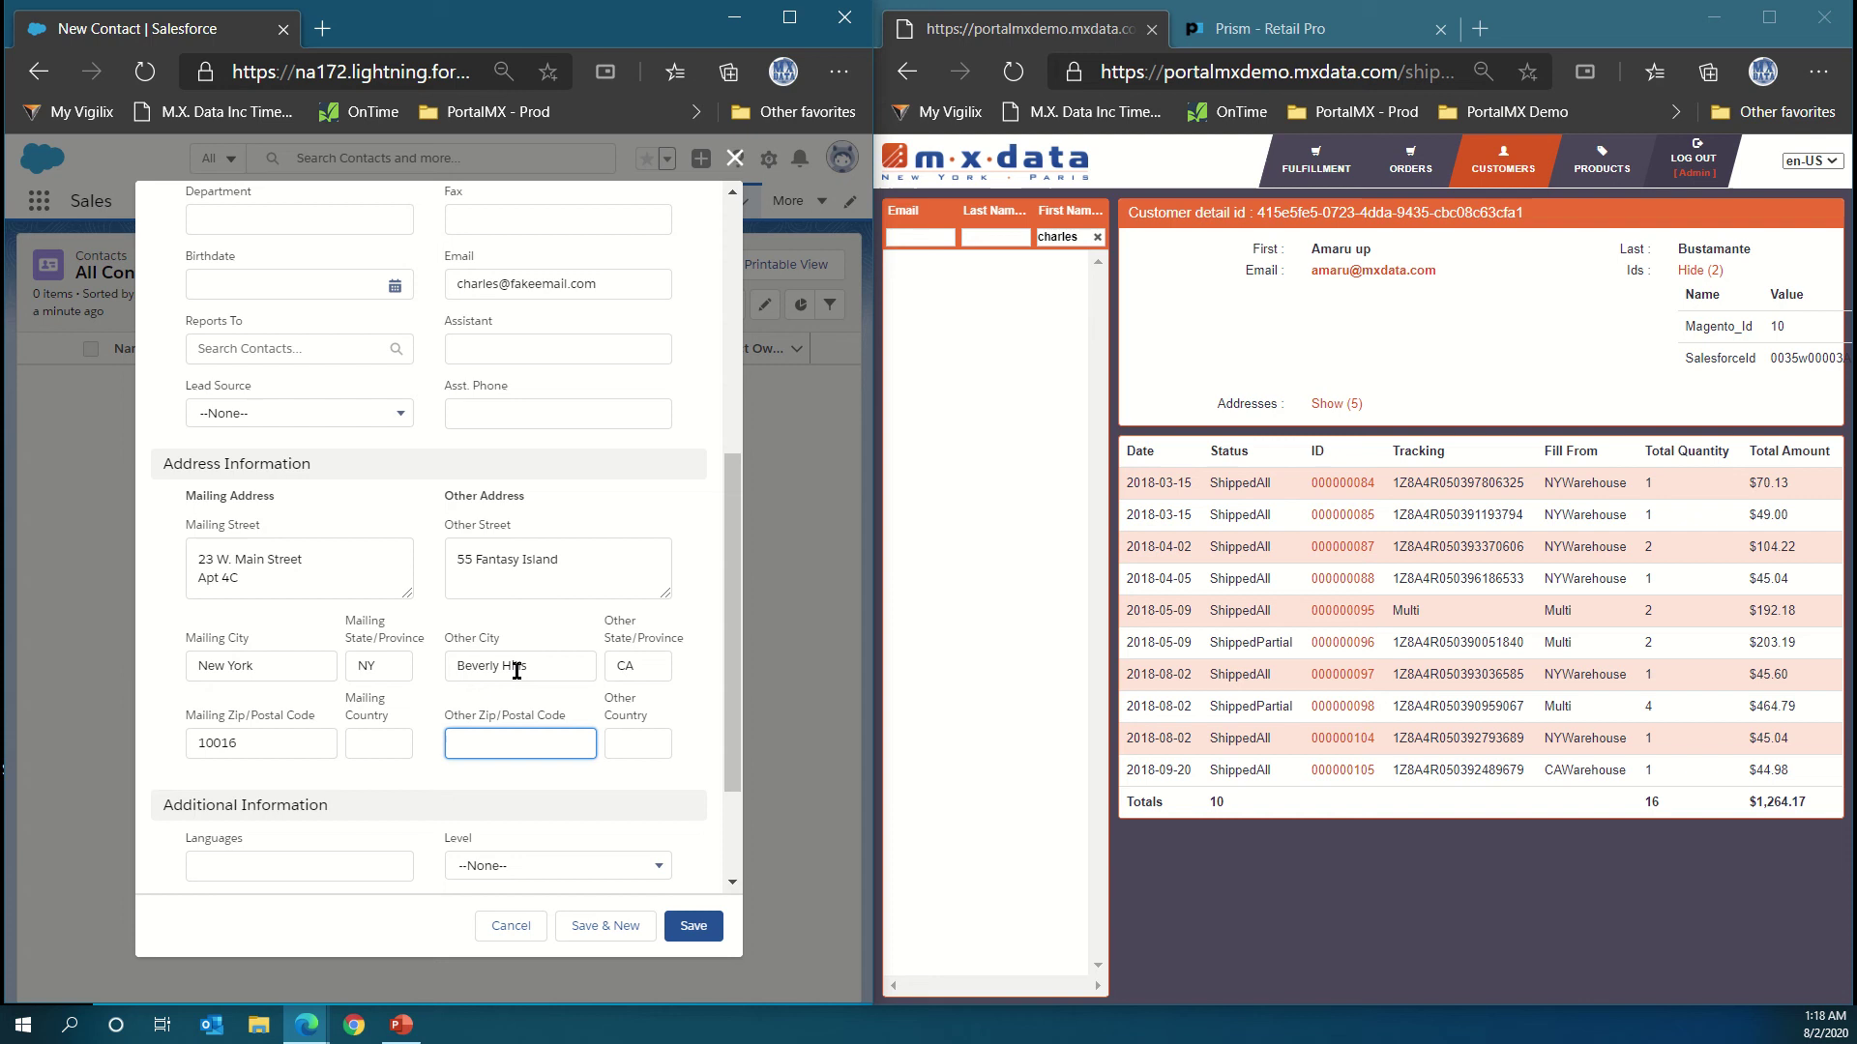
type("90210")
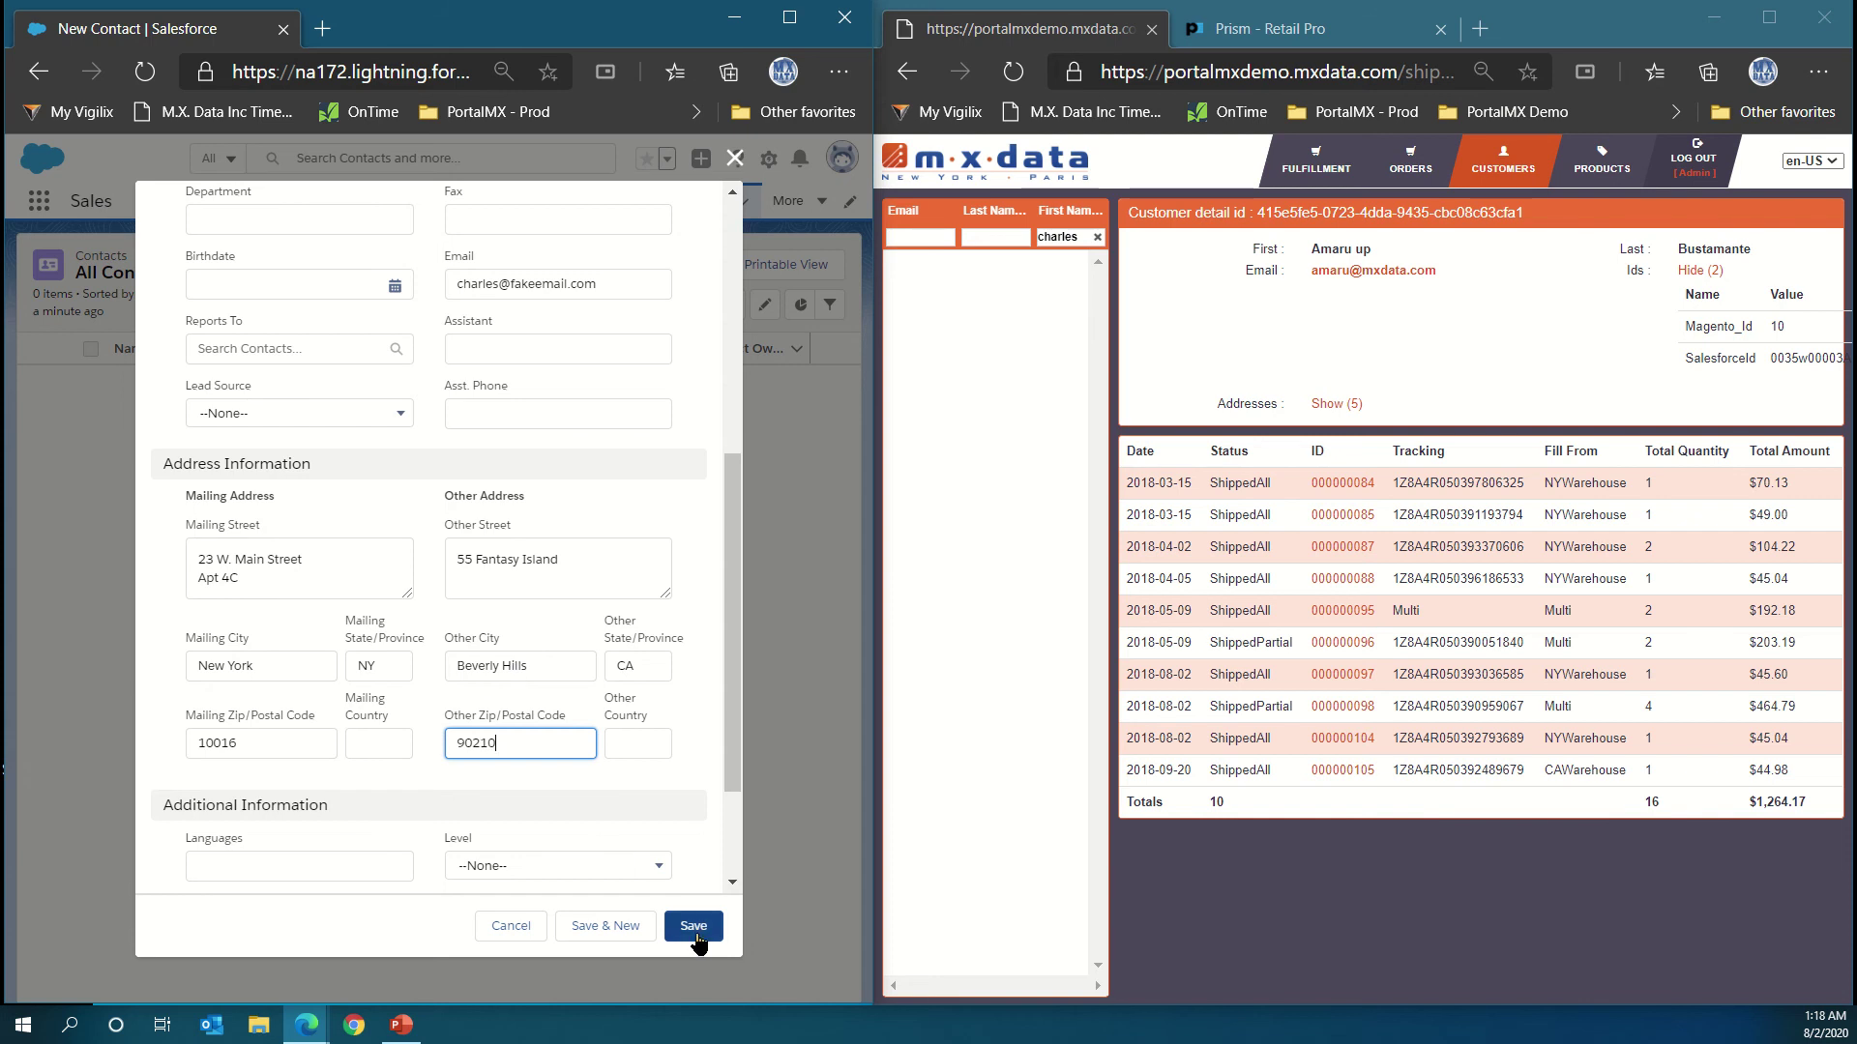
left_click(696, 940)
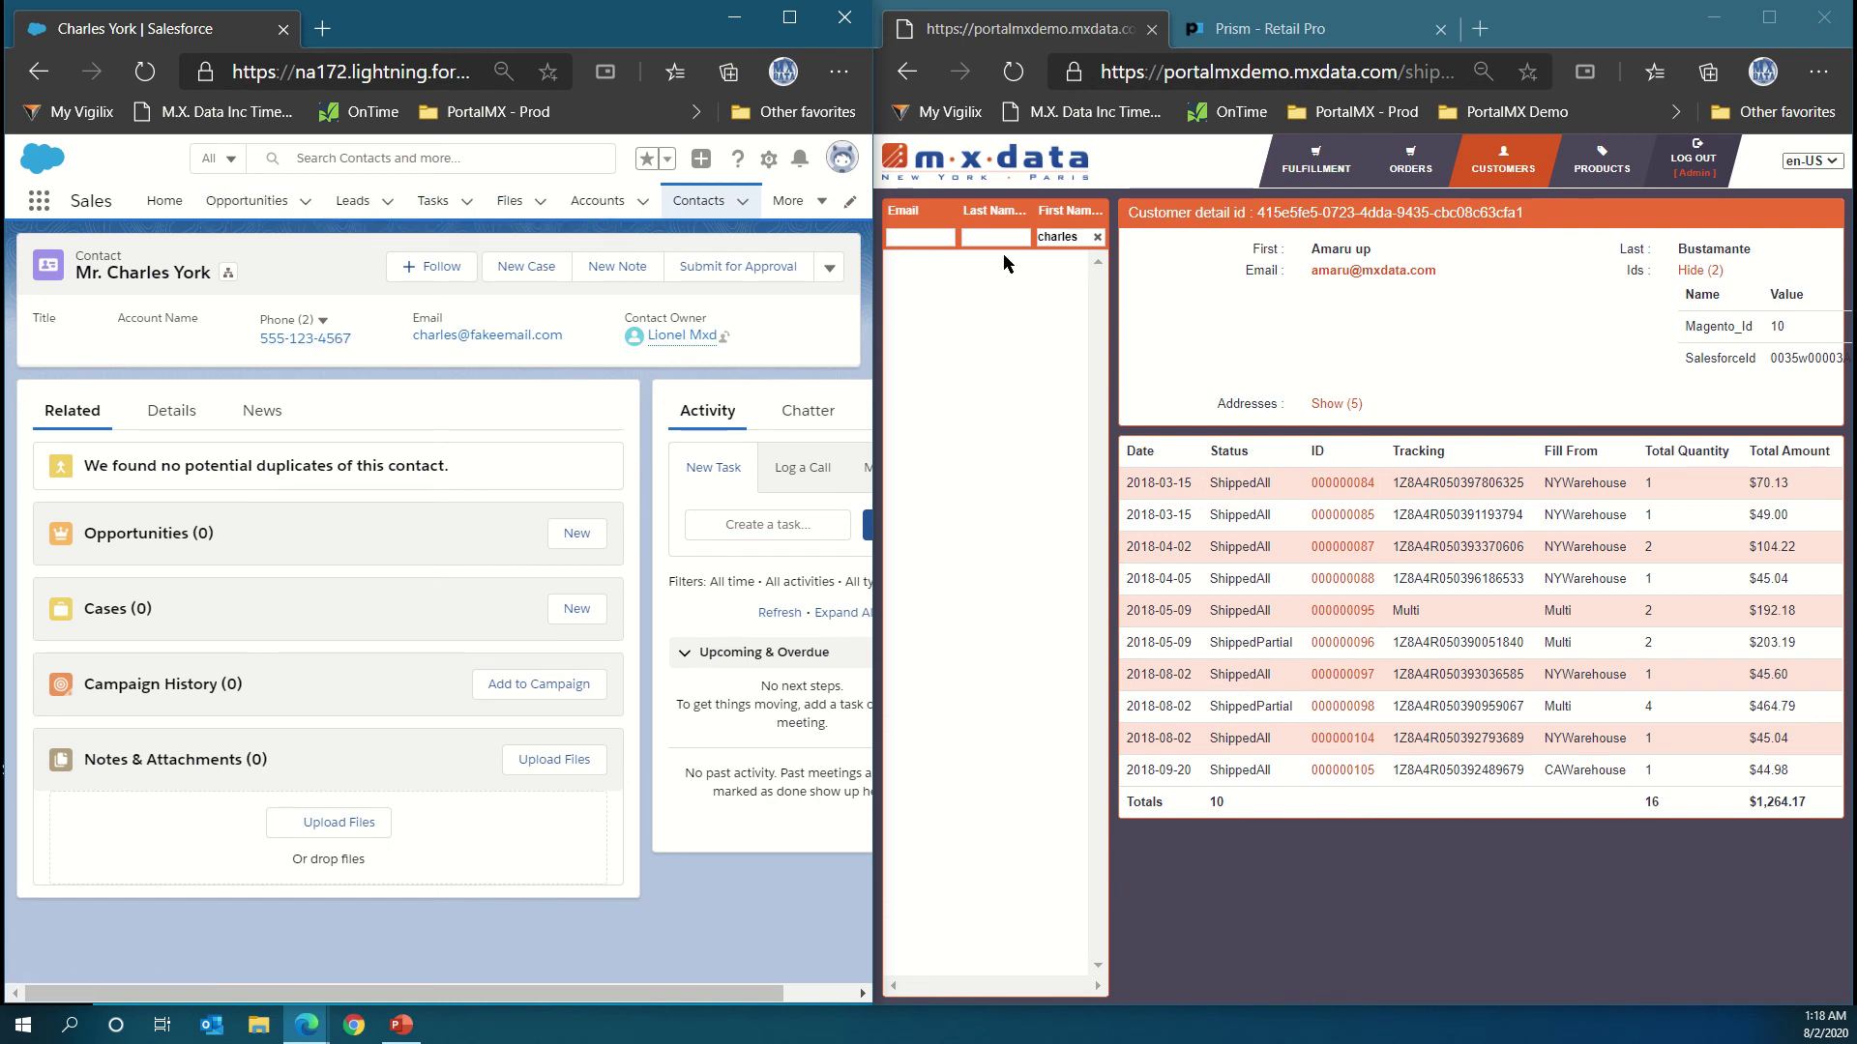
left_click(1097, 237)
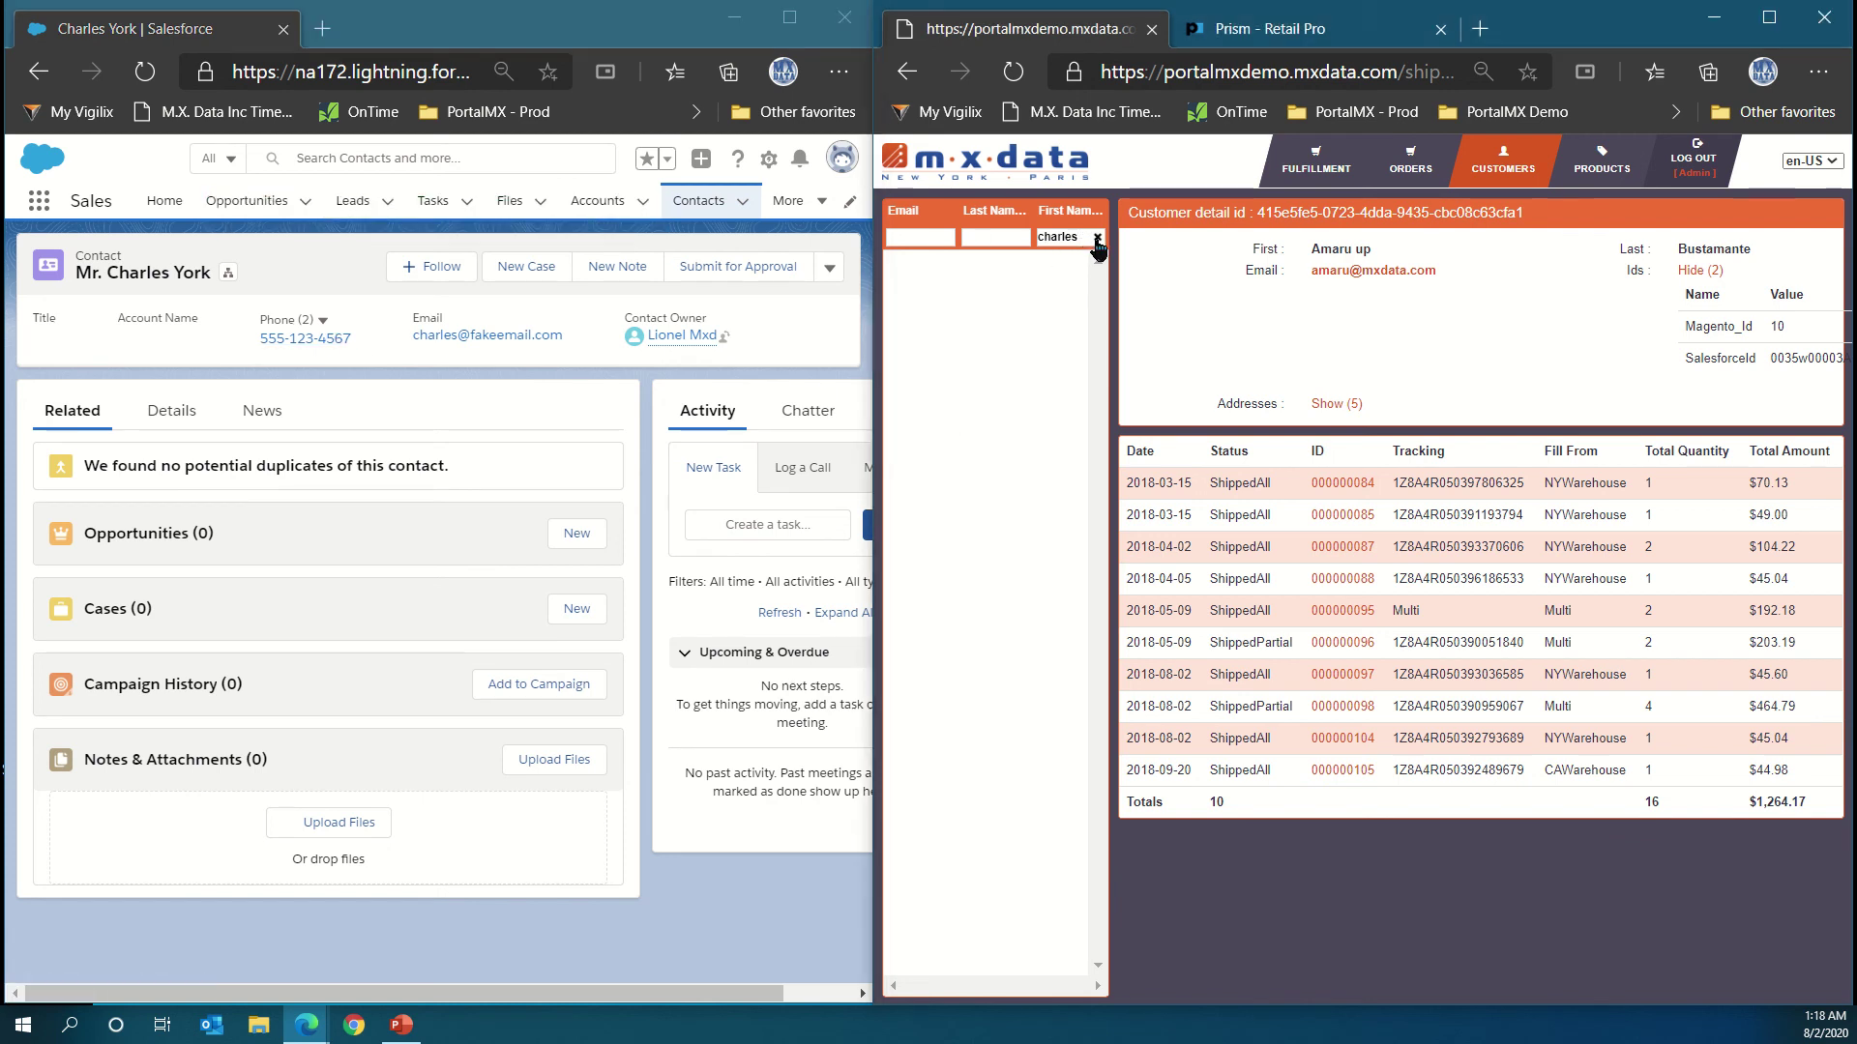
left_click(1067, 240)
type("cha")
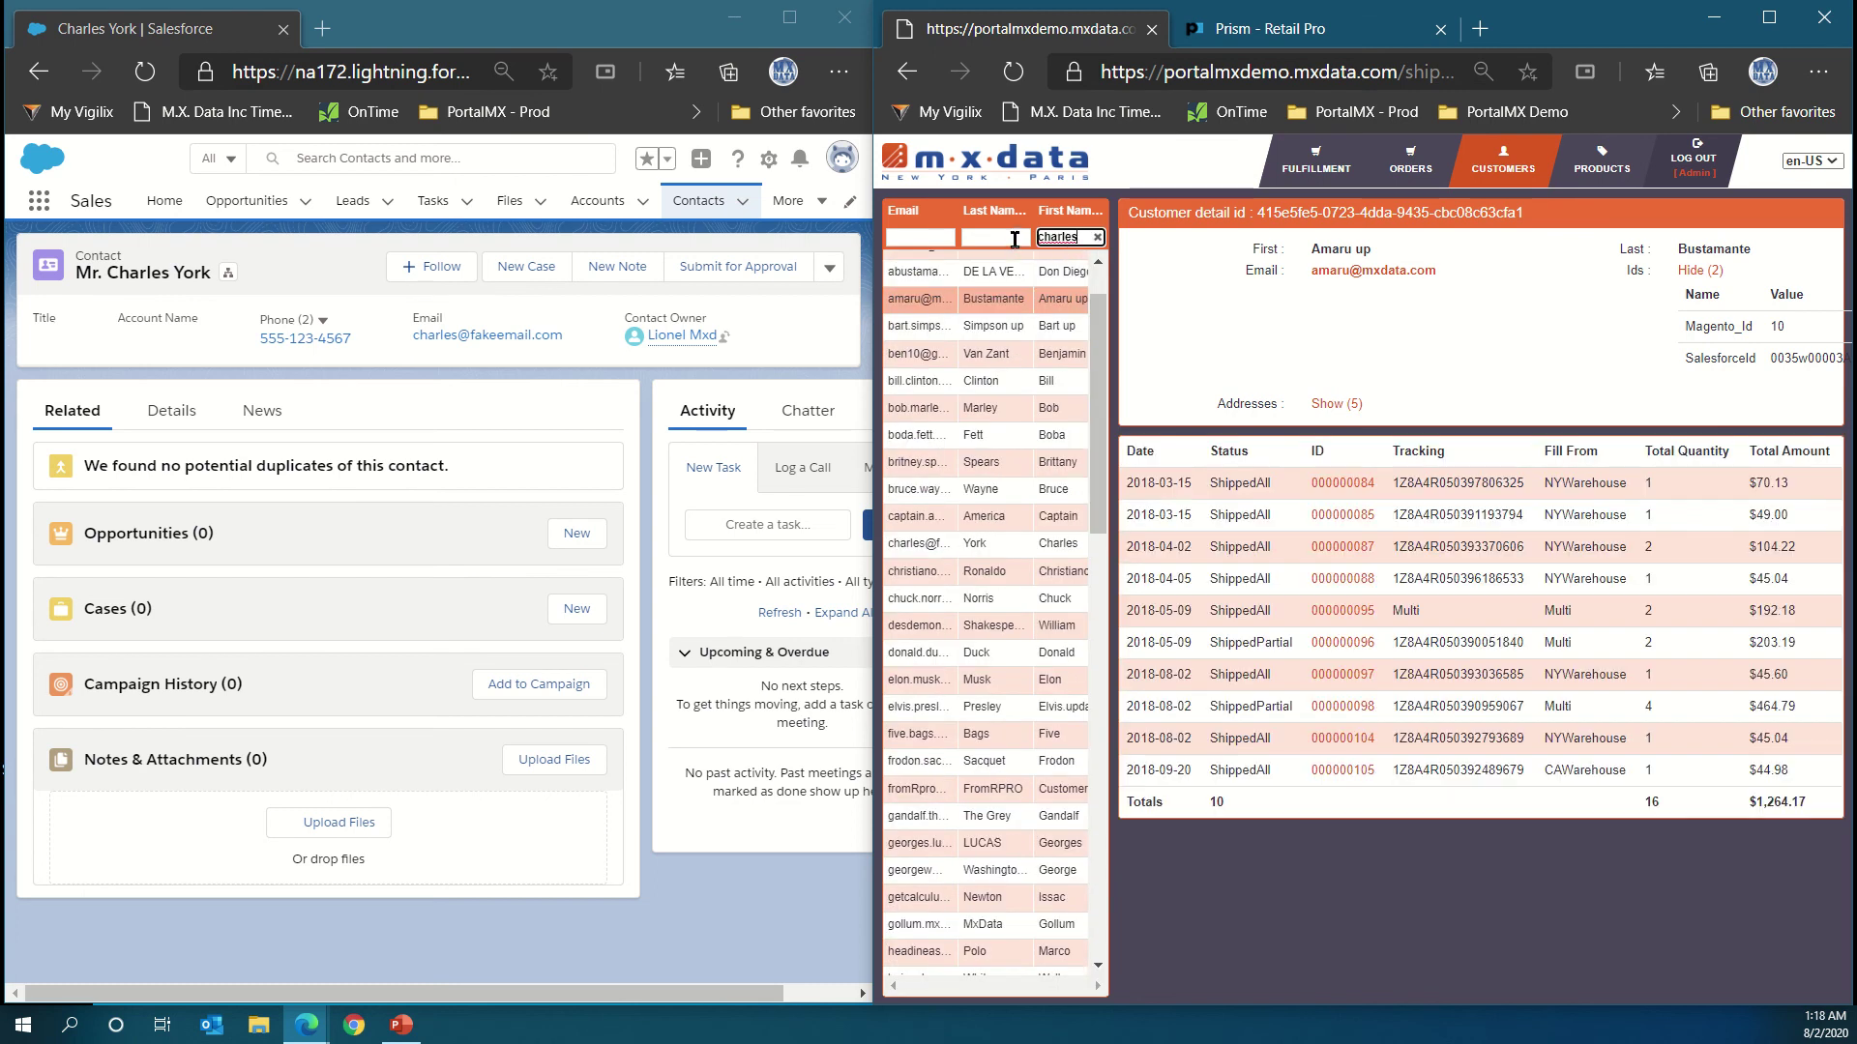
key("shift+Tab")
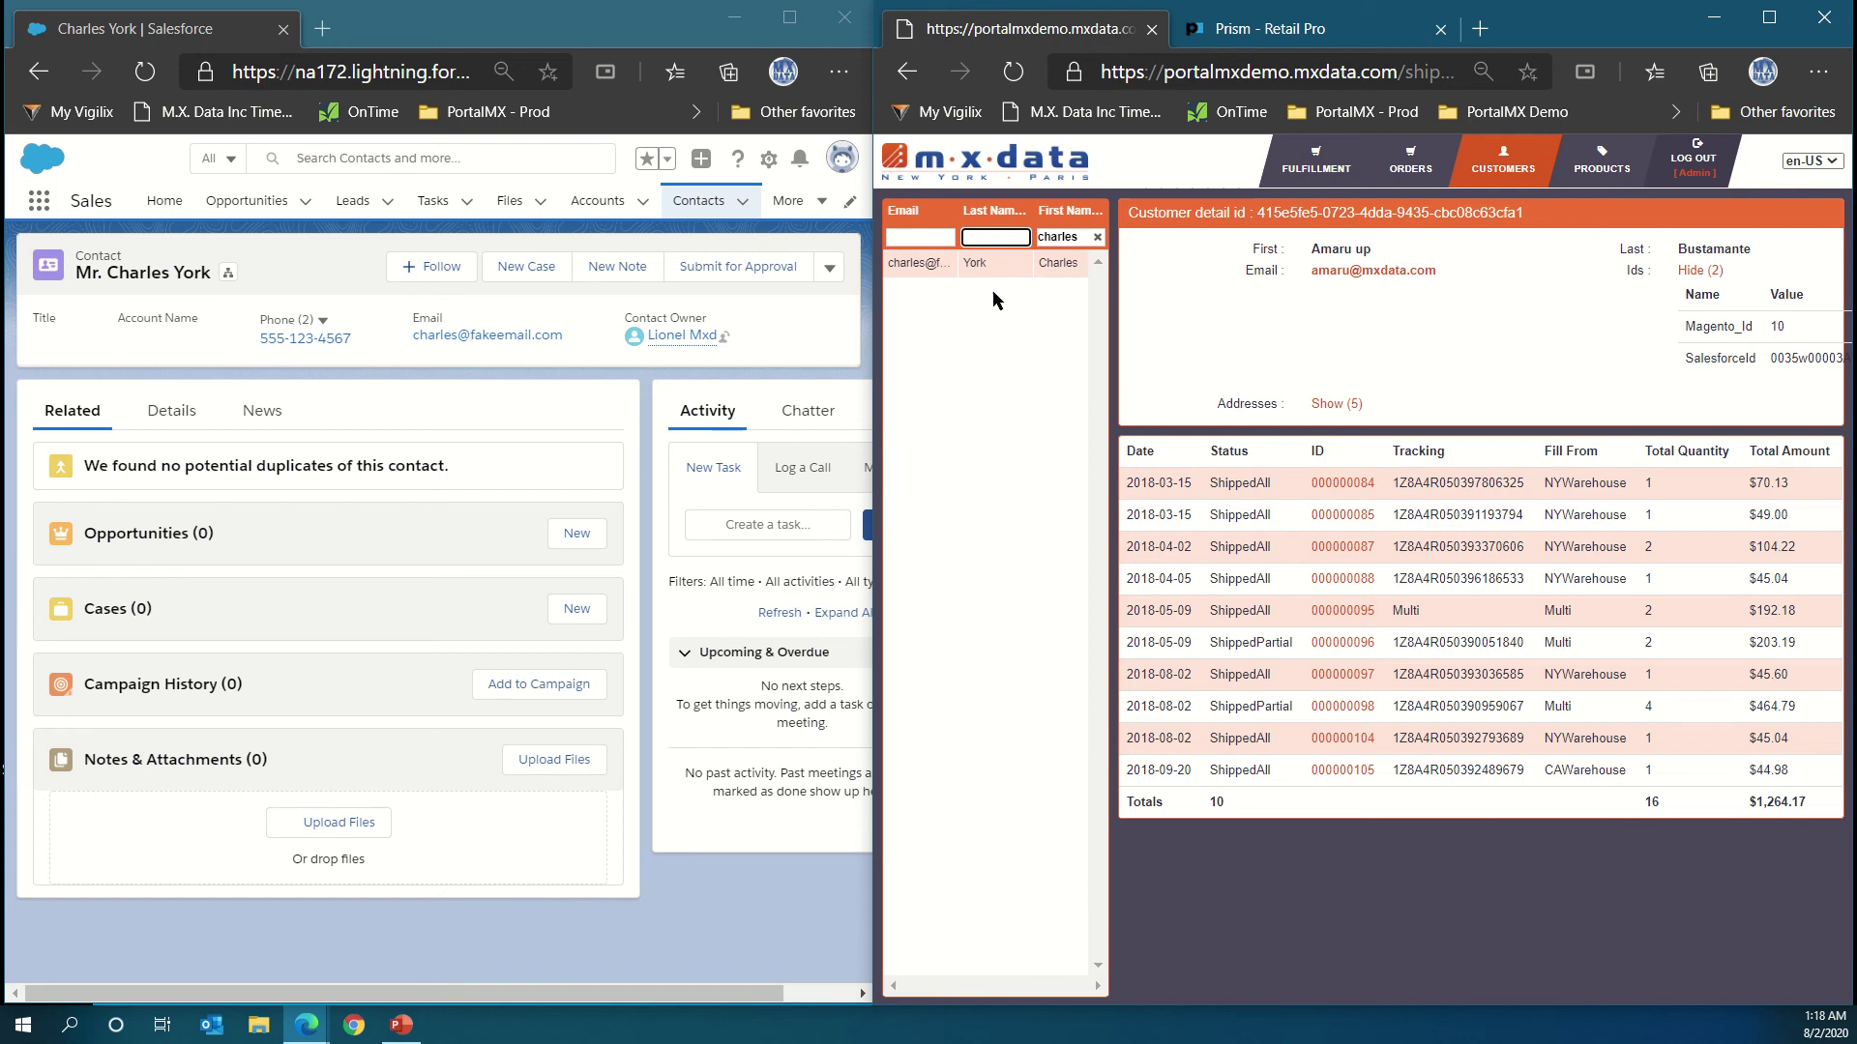
left_click(986, 269)
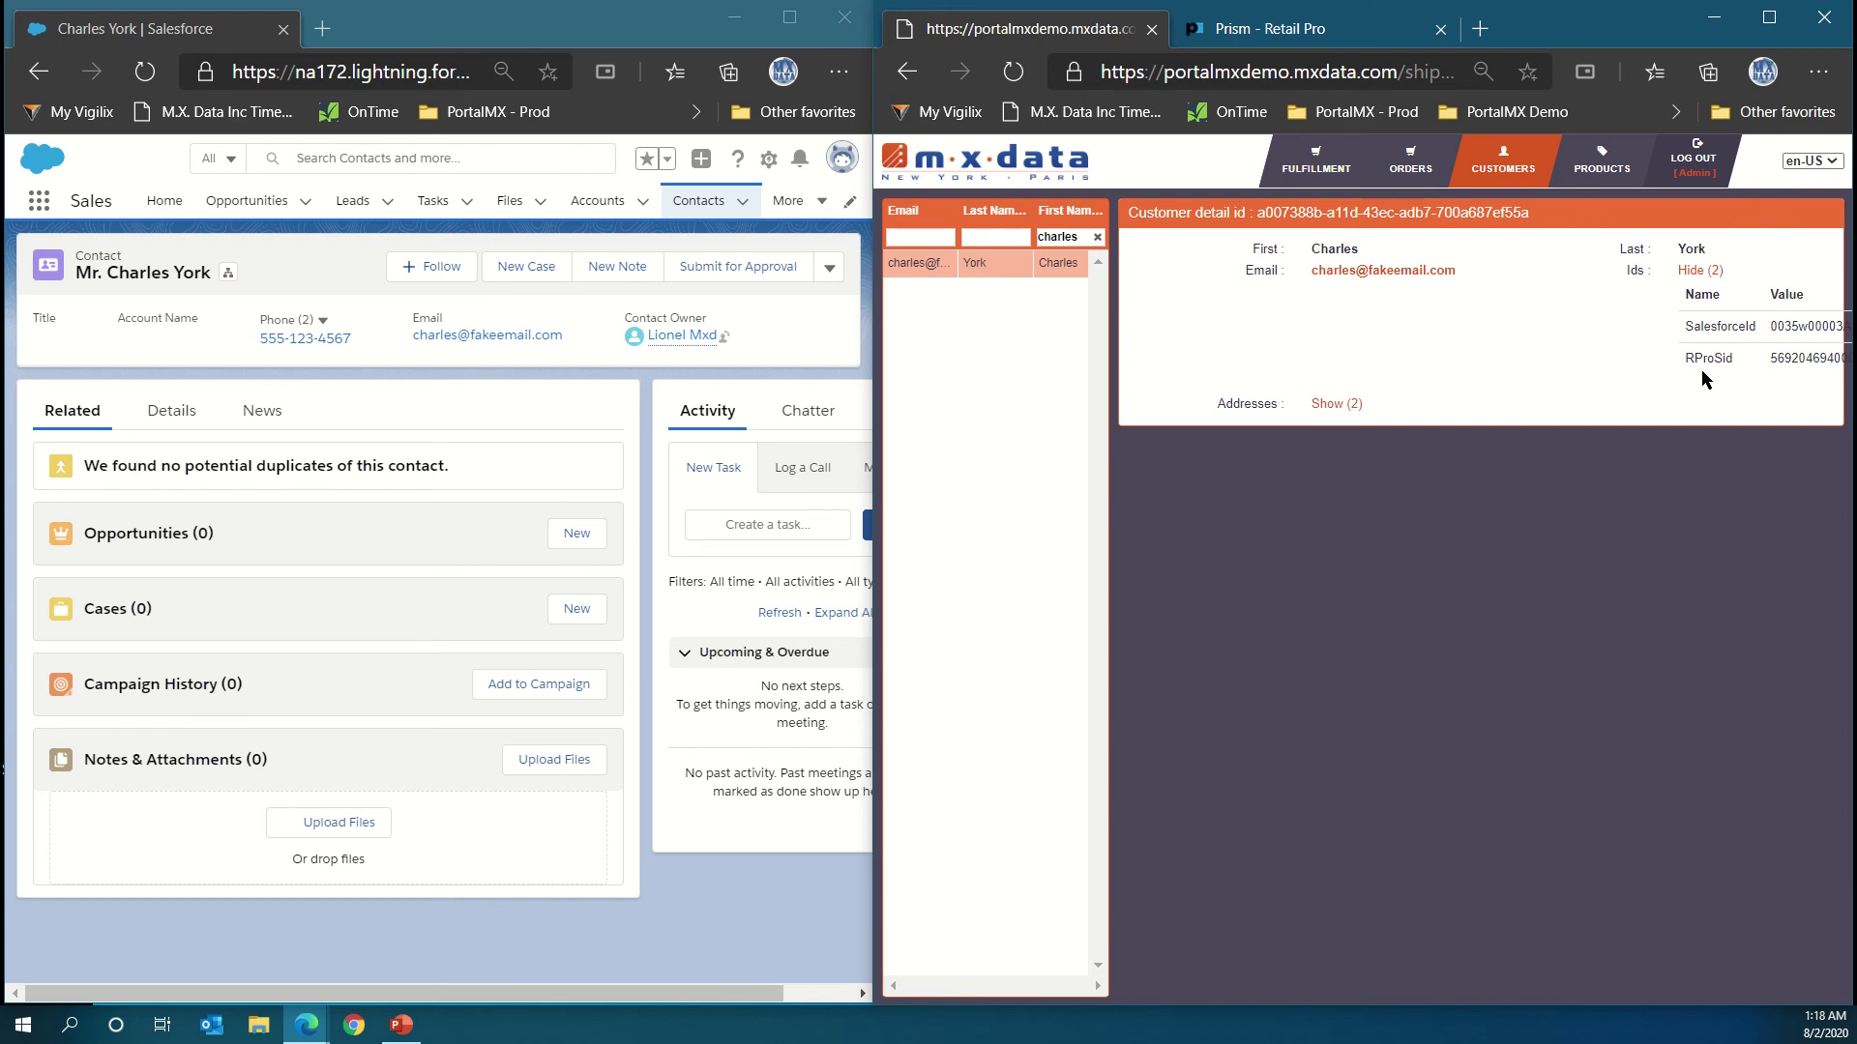
left_click(1333, 407)
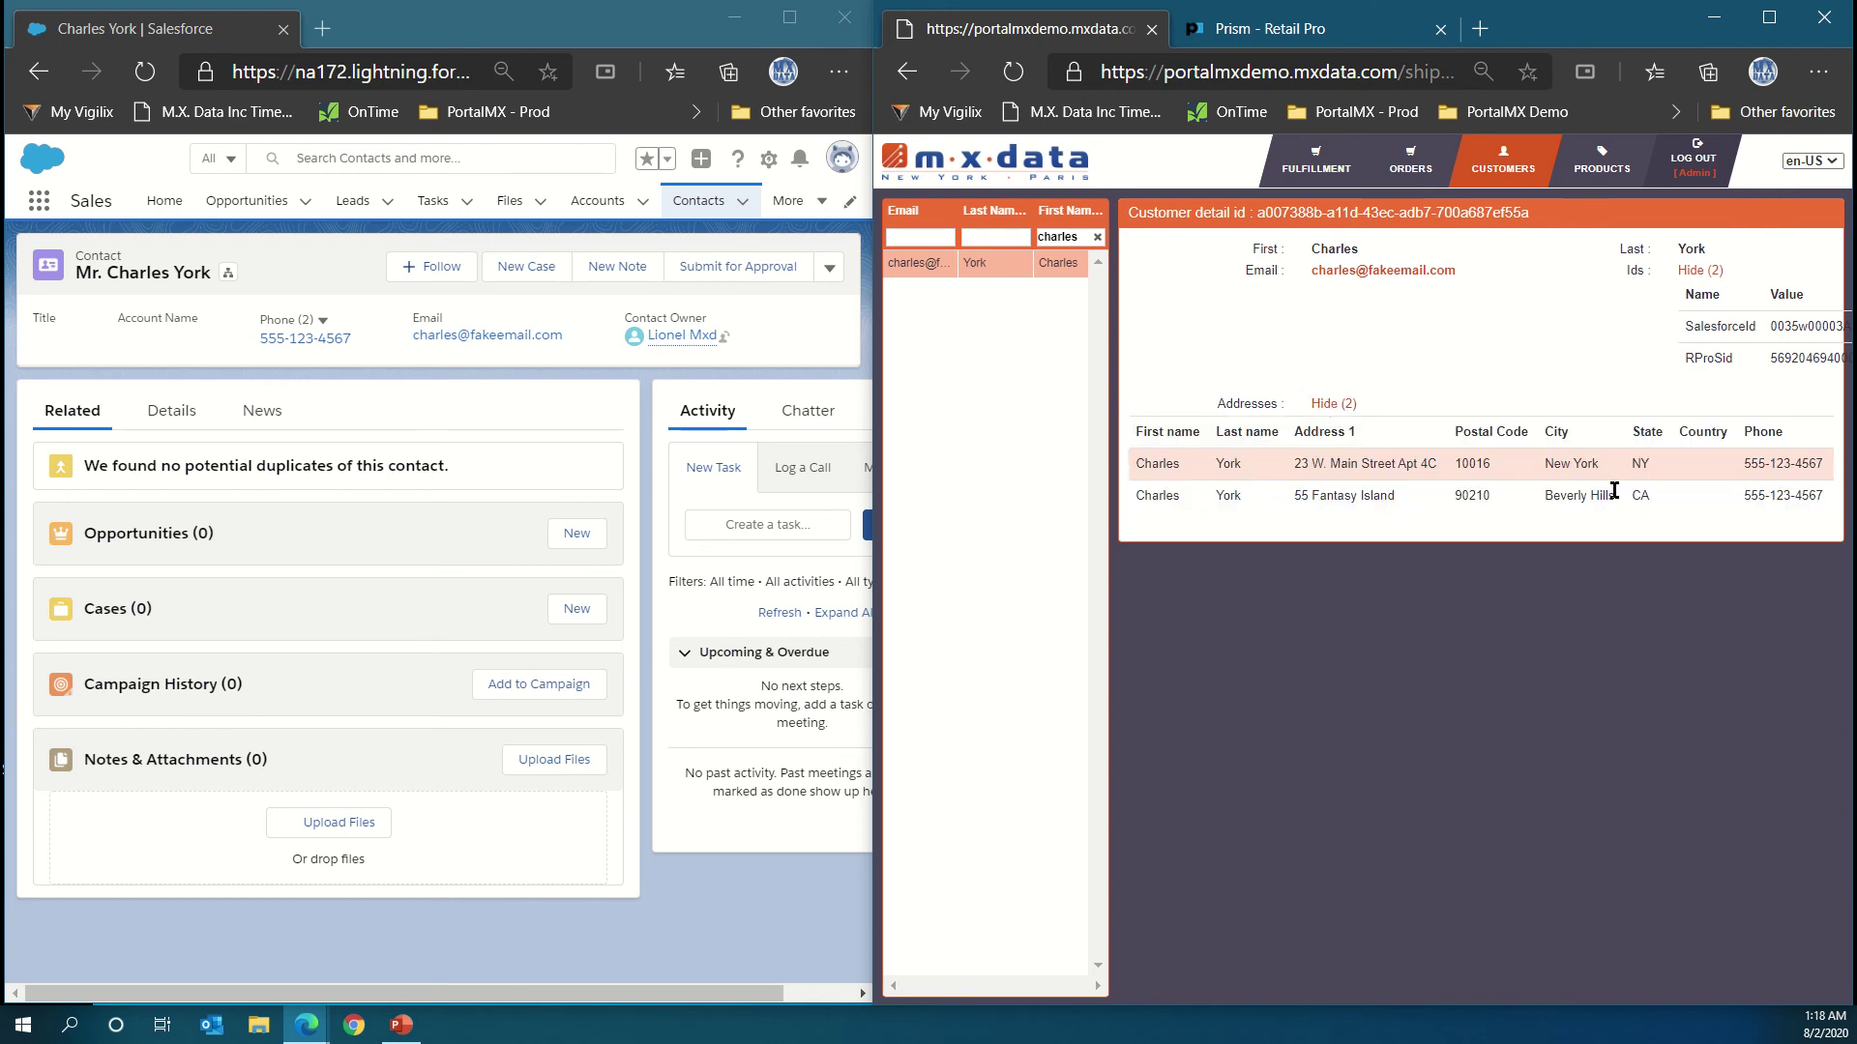
left_click(1283, 30)
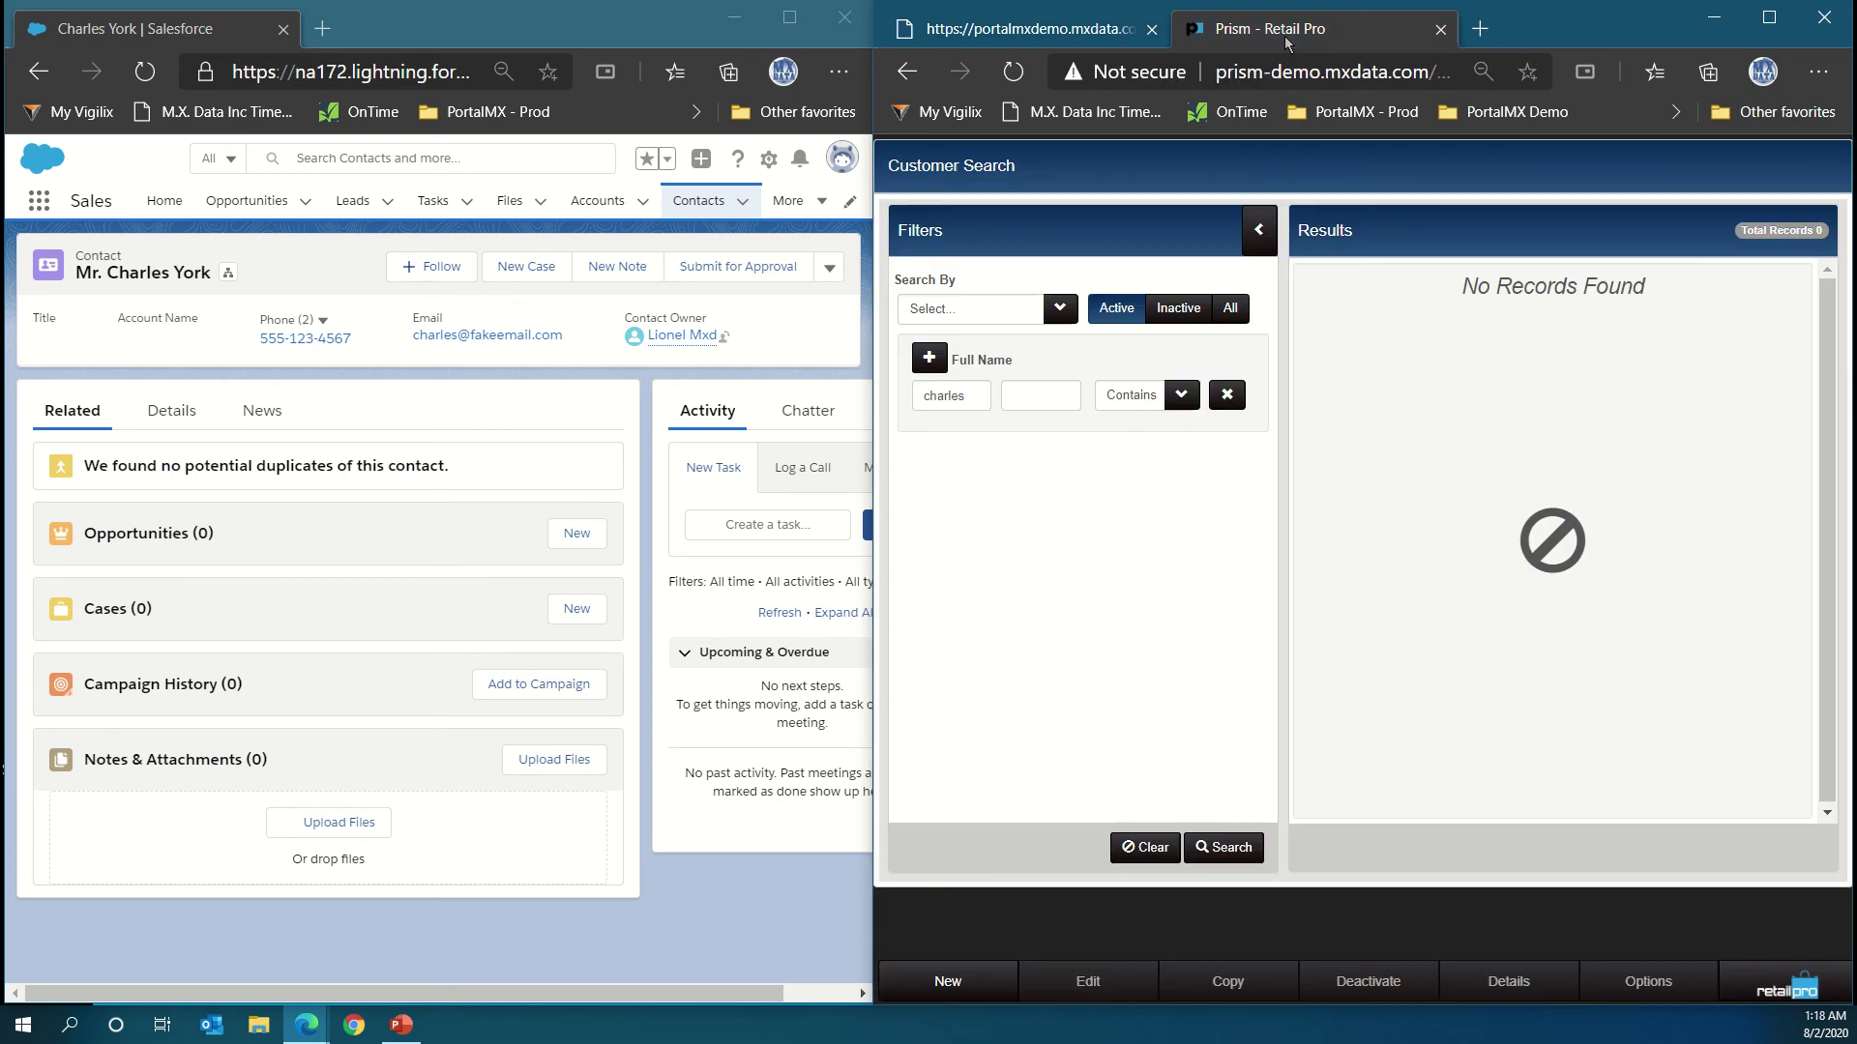
left_click(1253, 851)
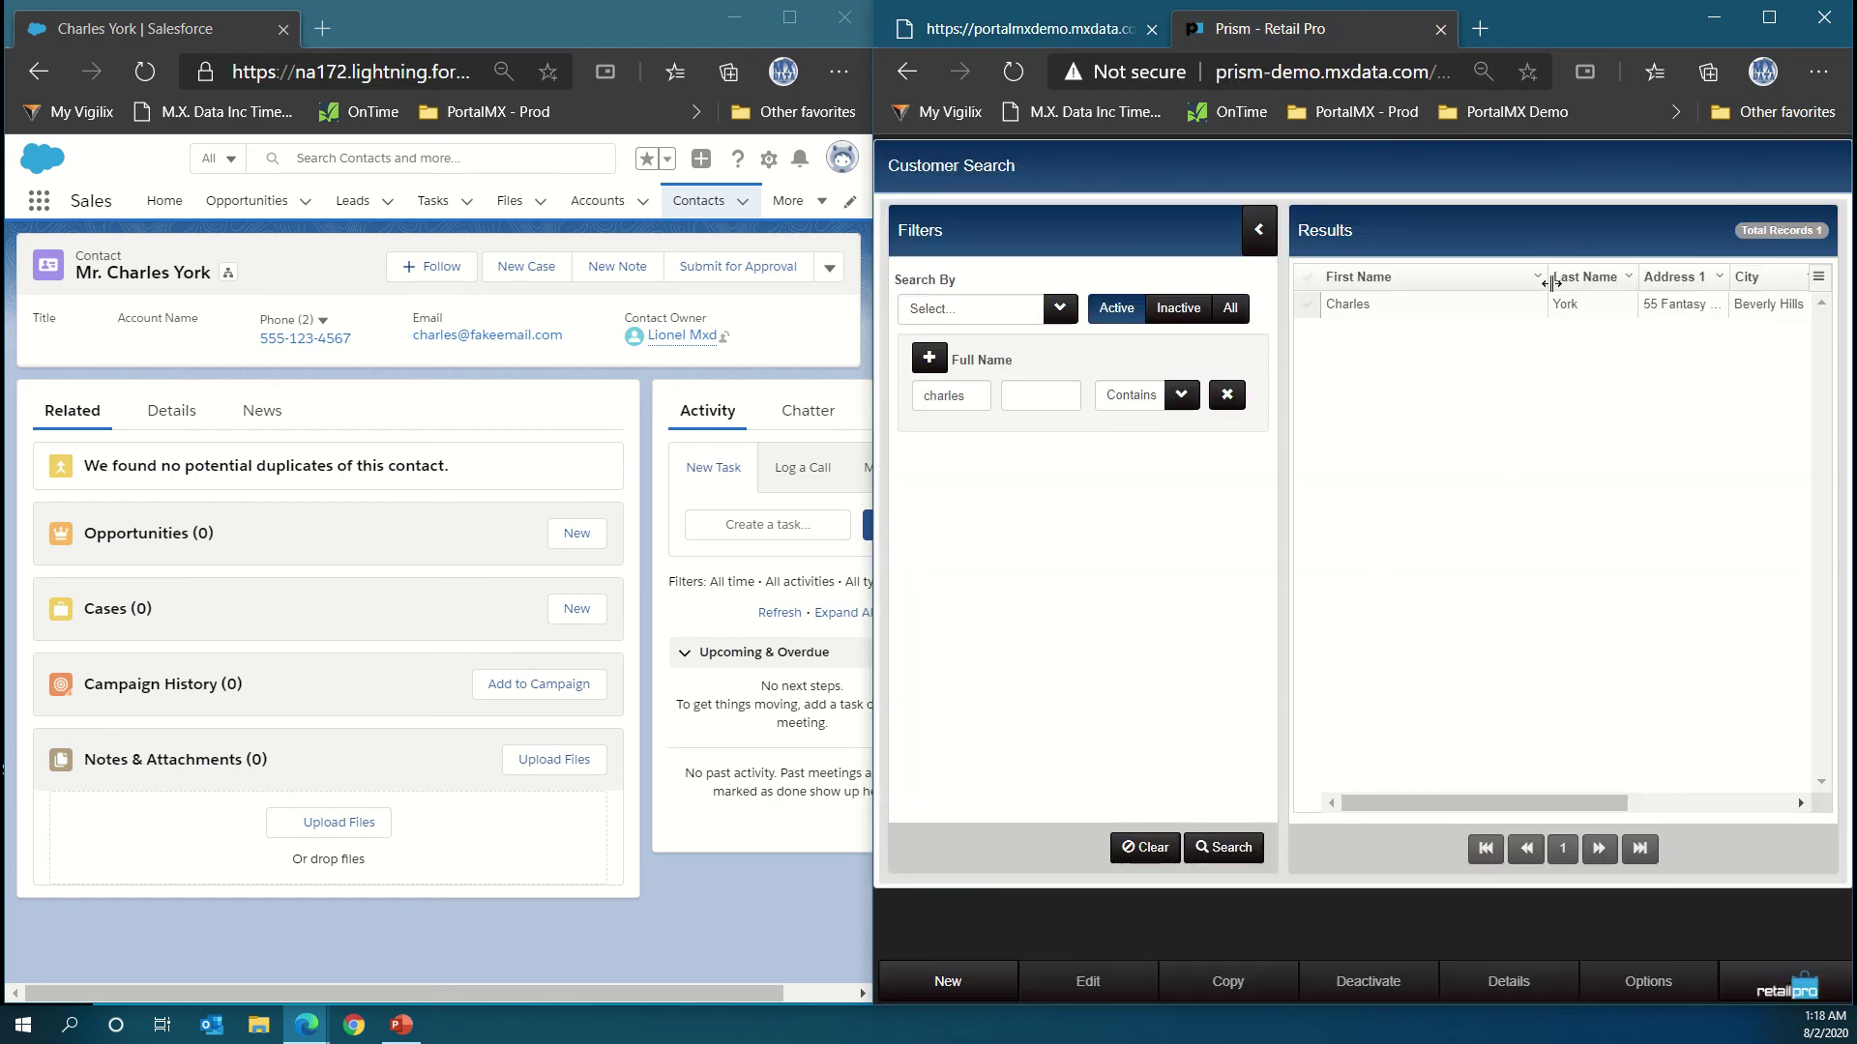
left_click_drag(1545, 284, 1431, 287)
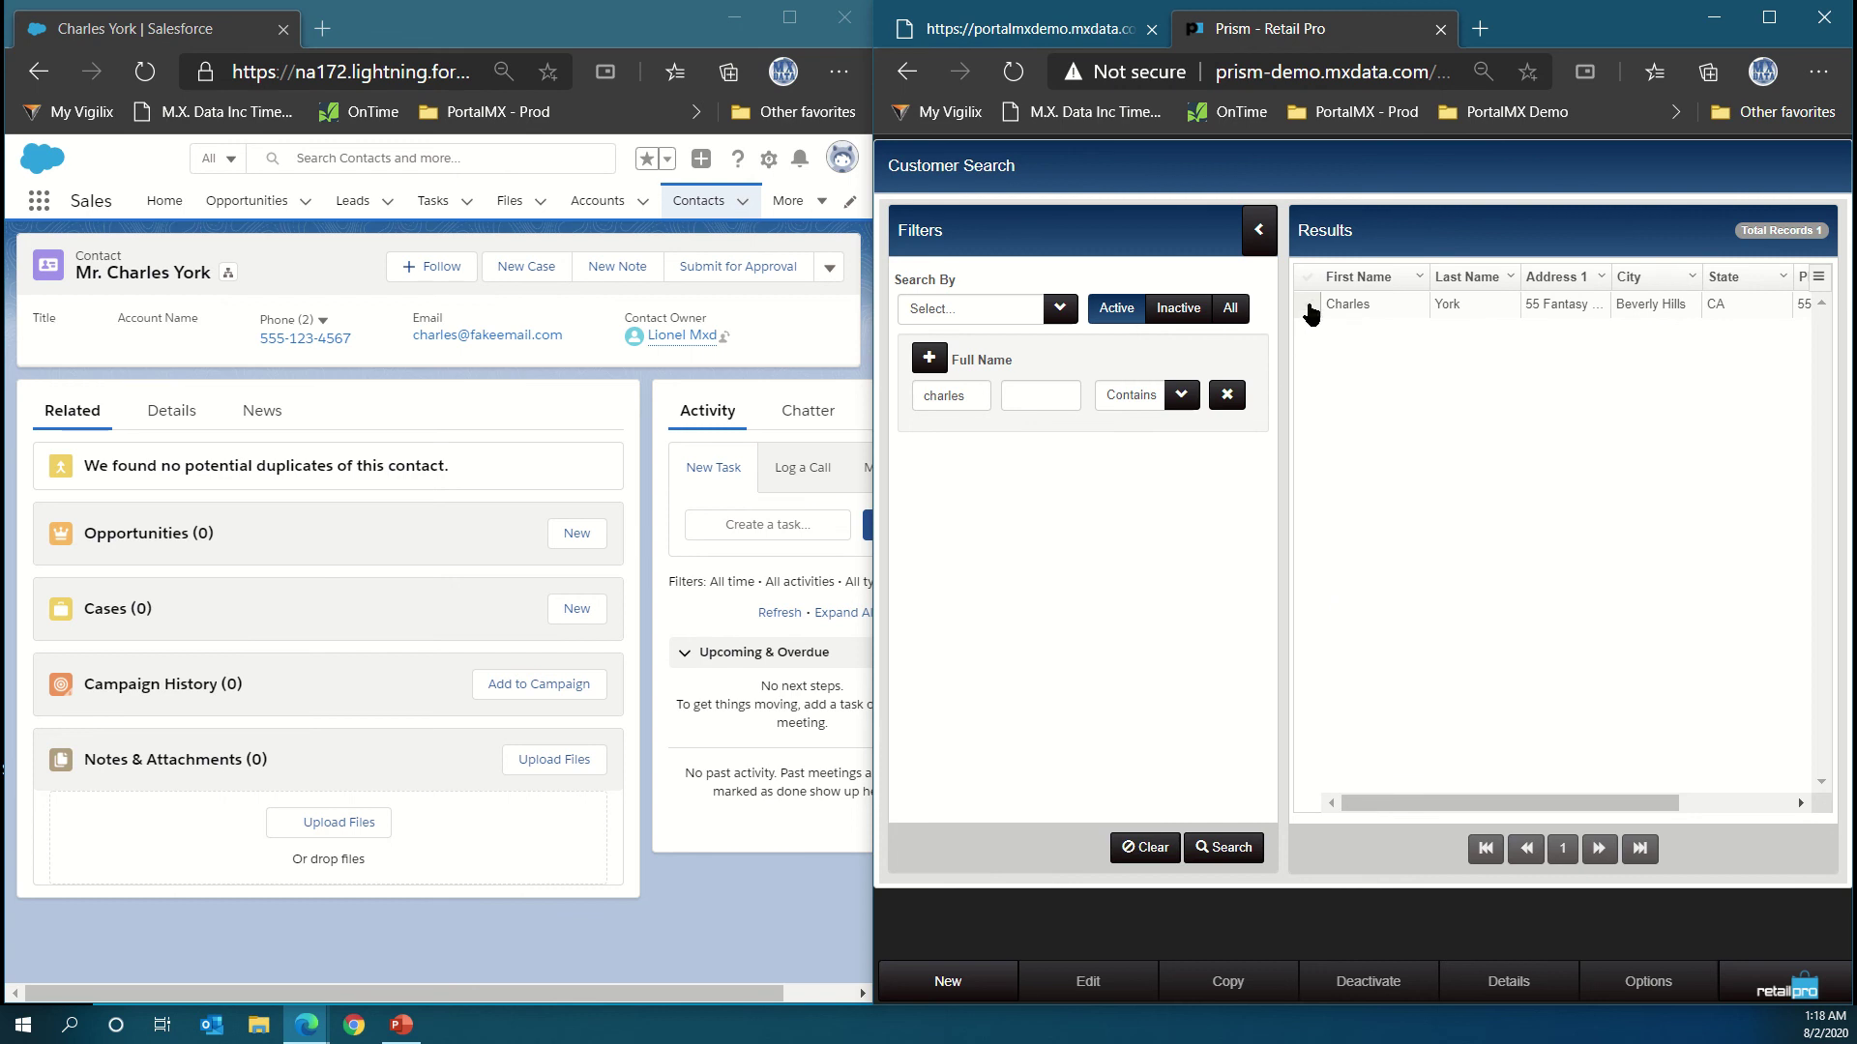
left_click(1363, 305)
left_click(1509, 981)
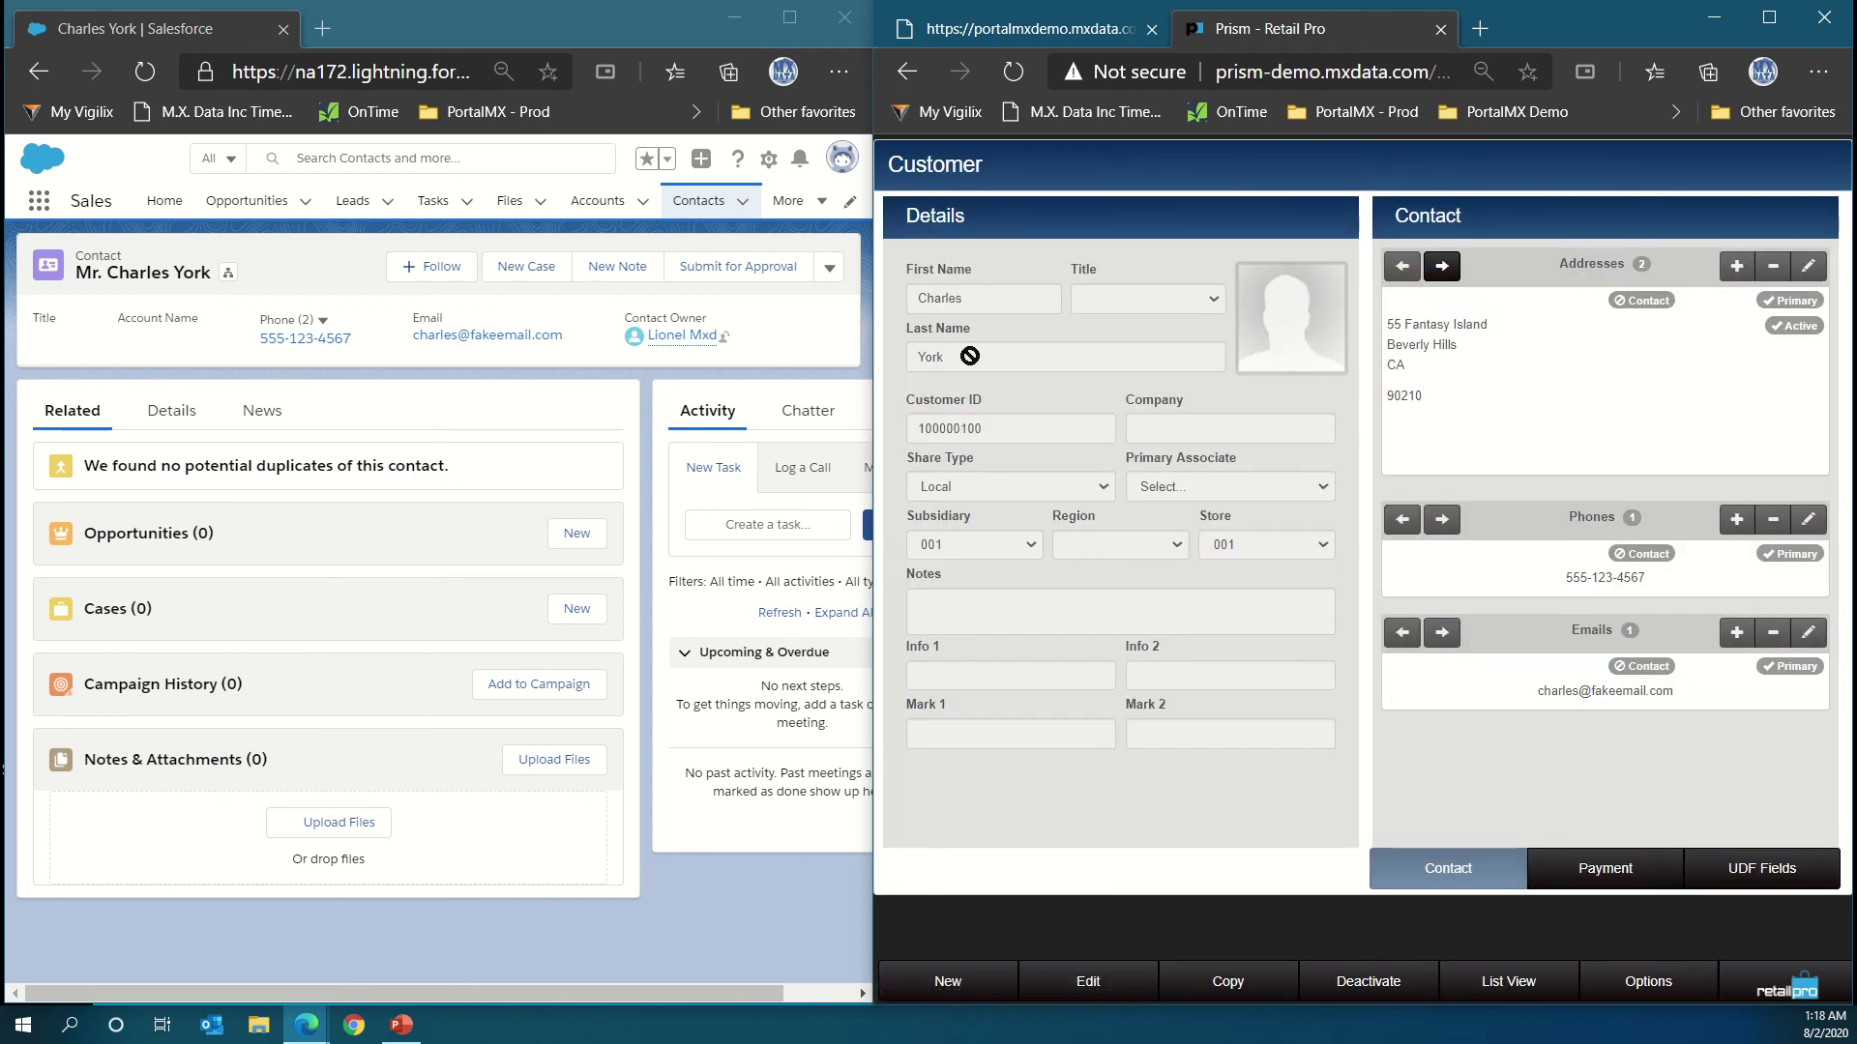
left_click(1443, 273)
left_click(1441, 275)
Step: Edit the Salesforce contact's last name to York III and save
left_click(171, 411)
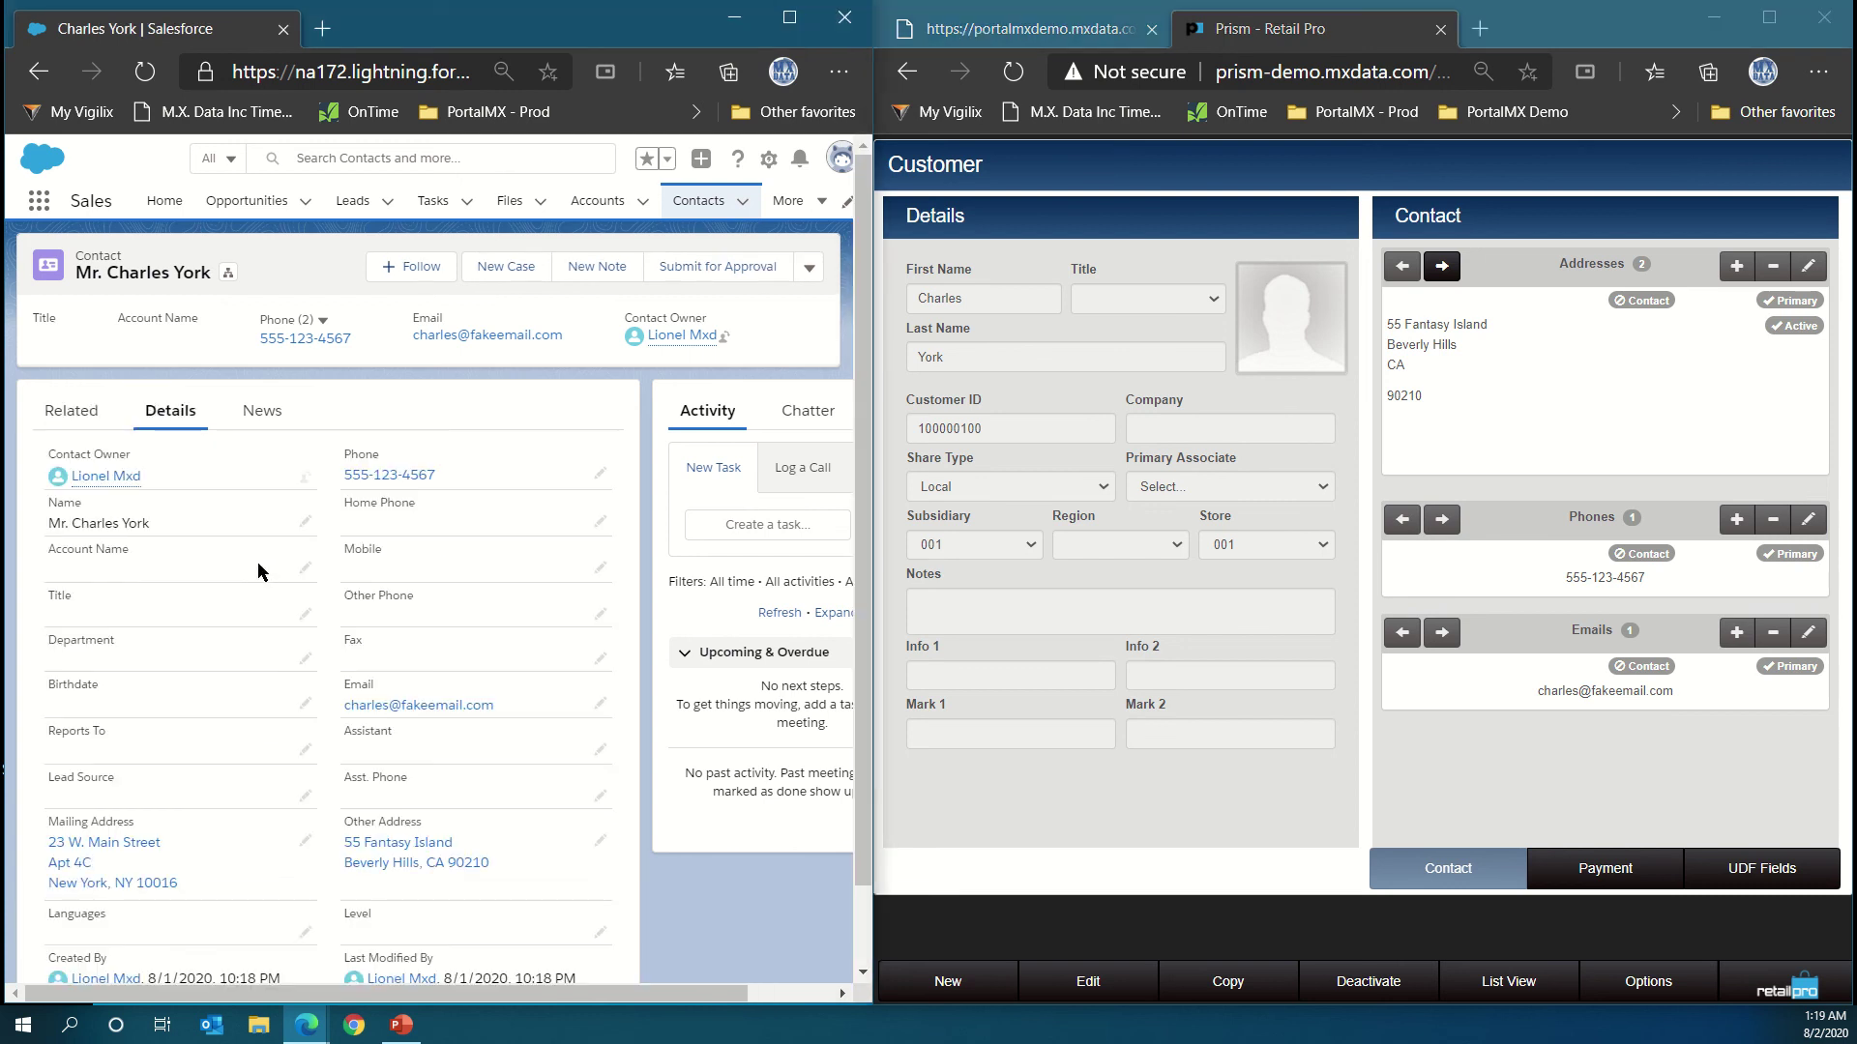
left_click(306, 523)
scroll(199, 648, "down", 1)
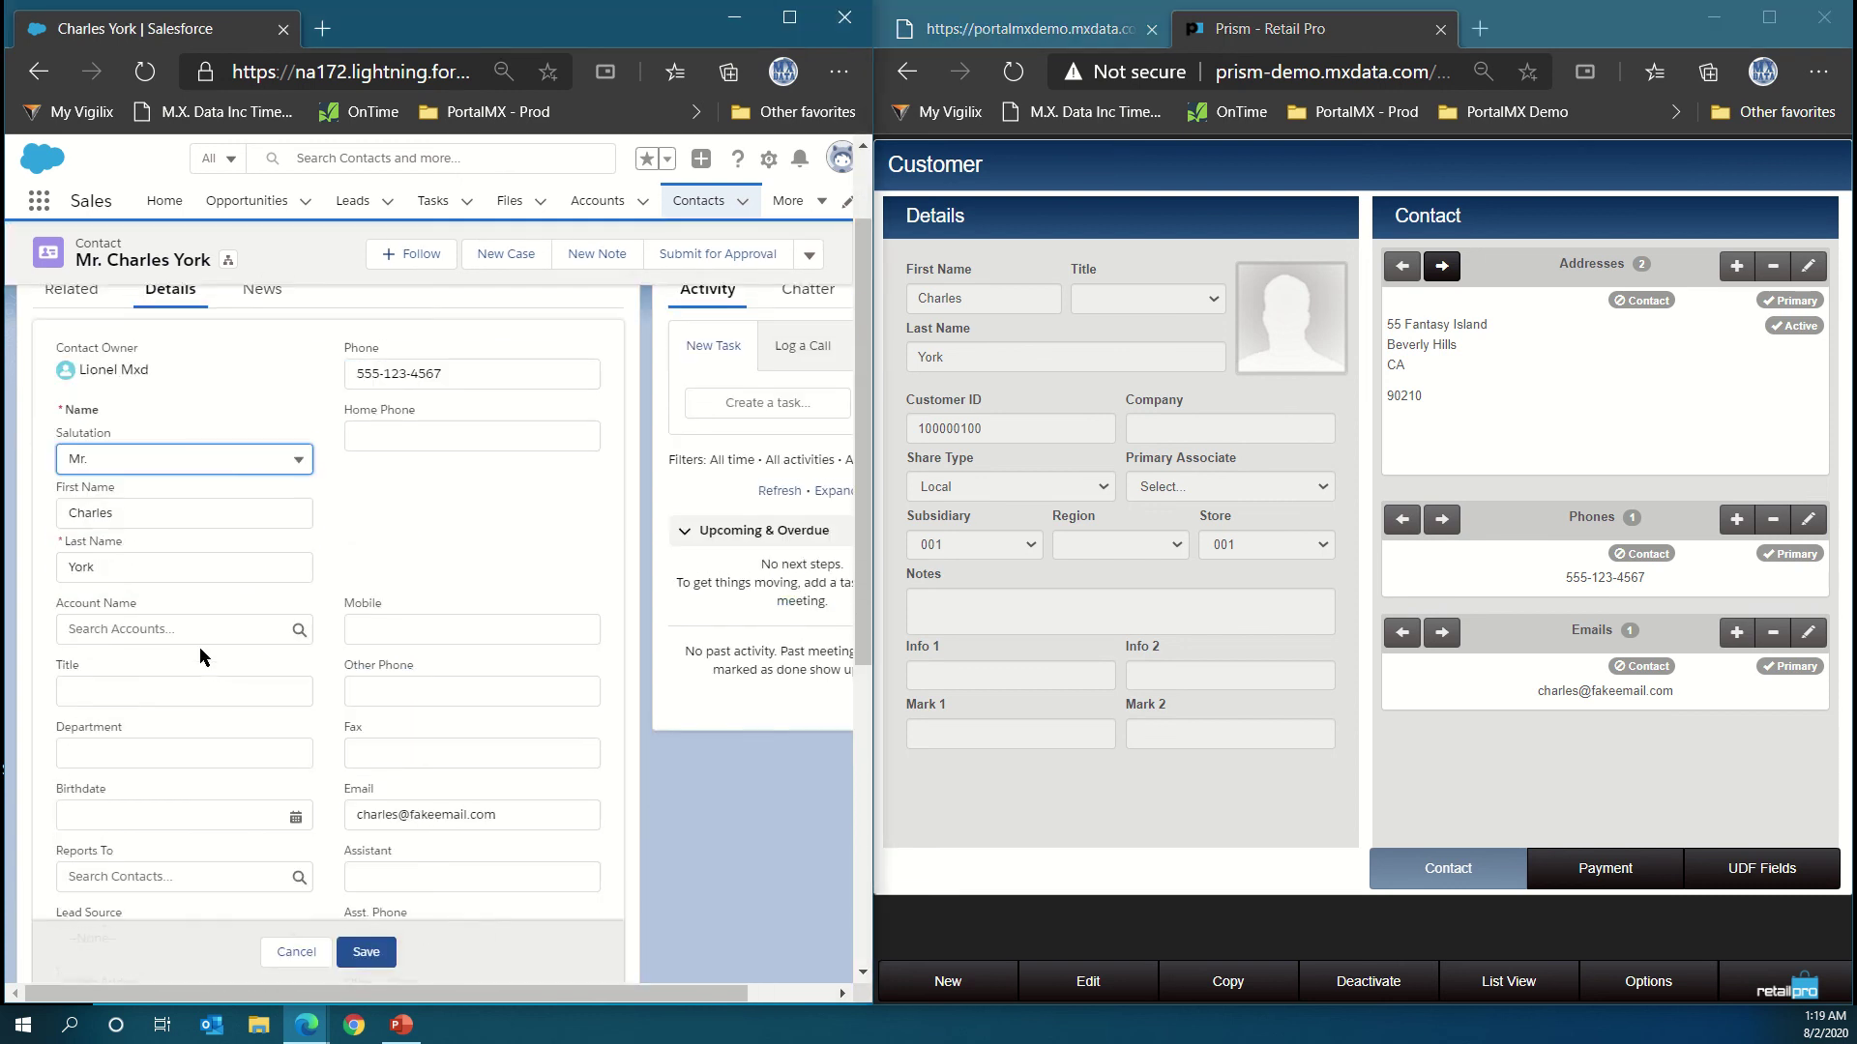
left_click(176, 561)
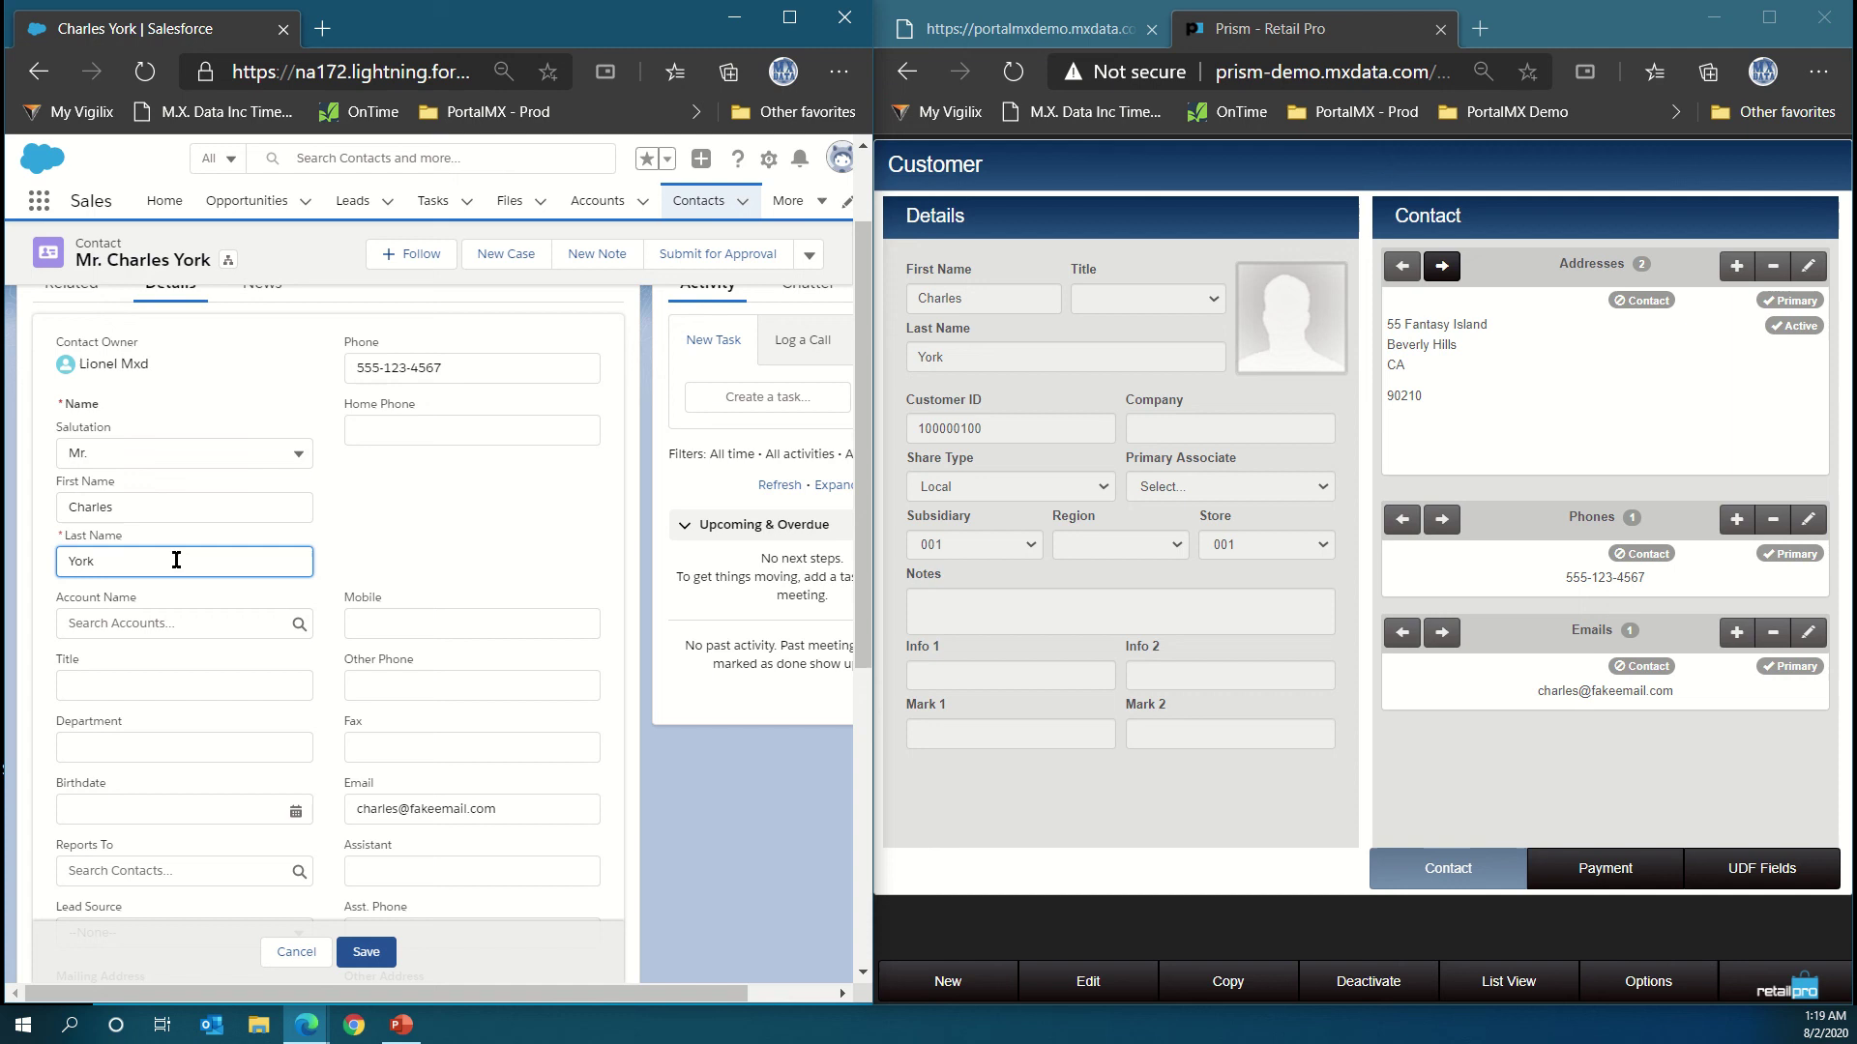
type("III")
left_click(367, 952)
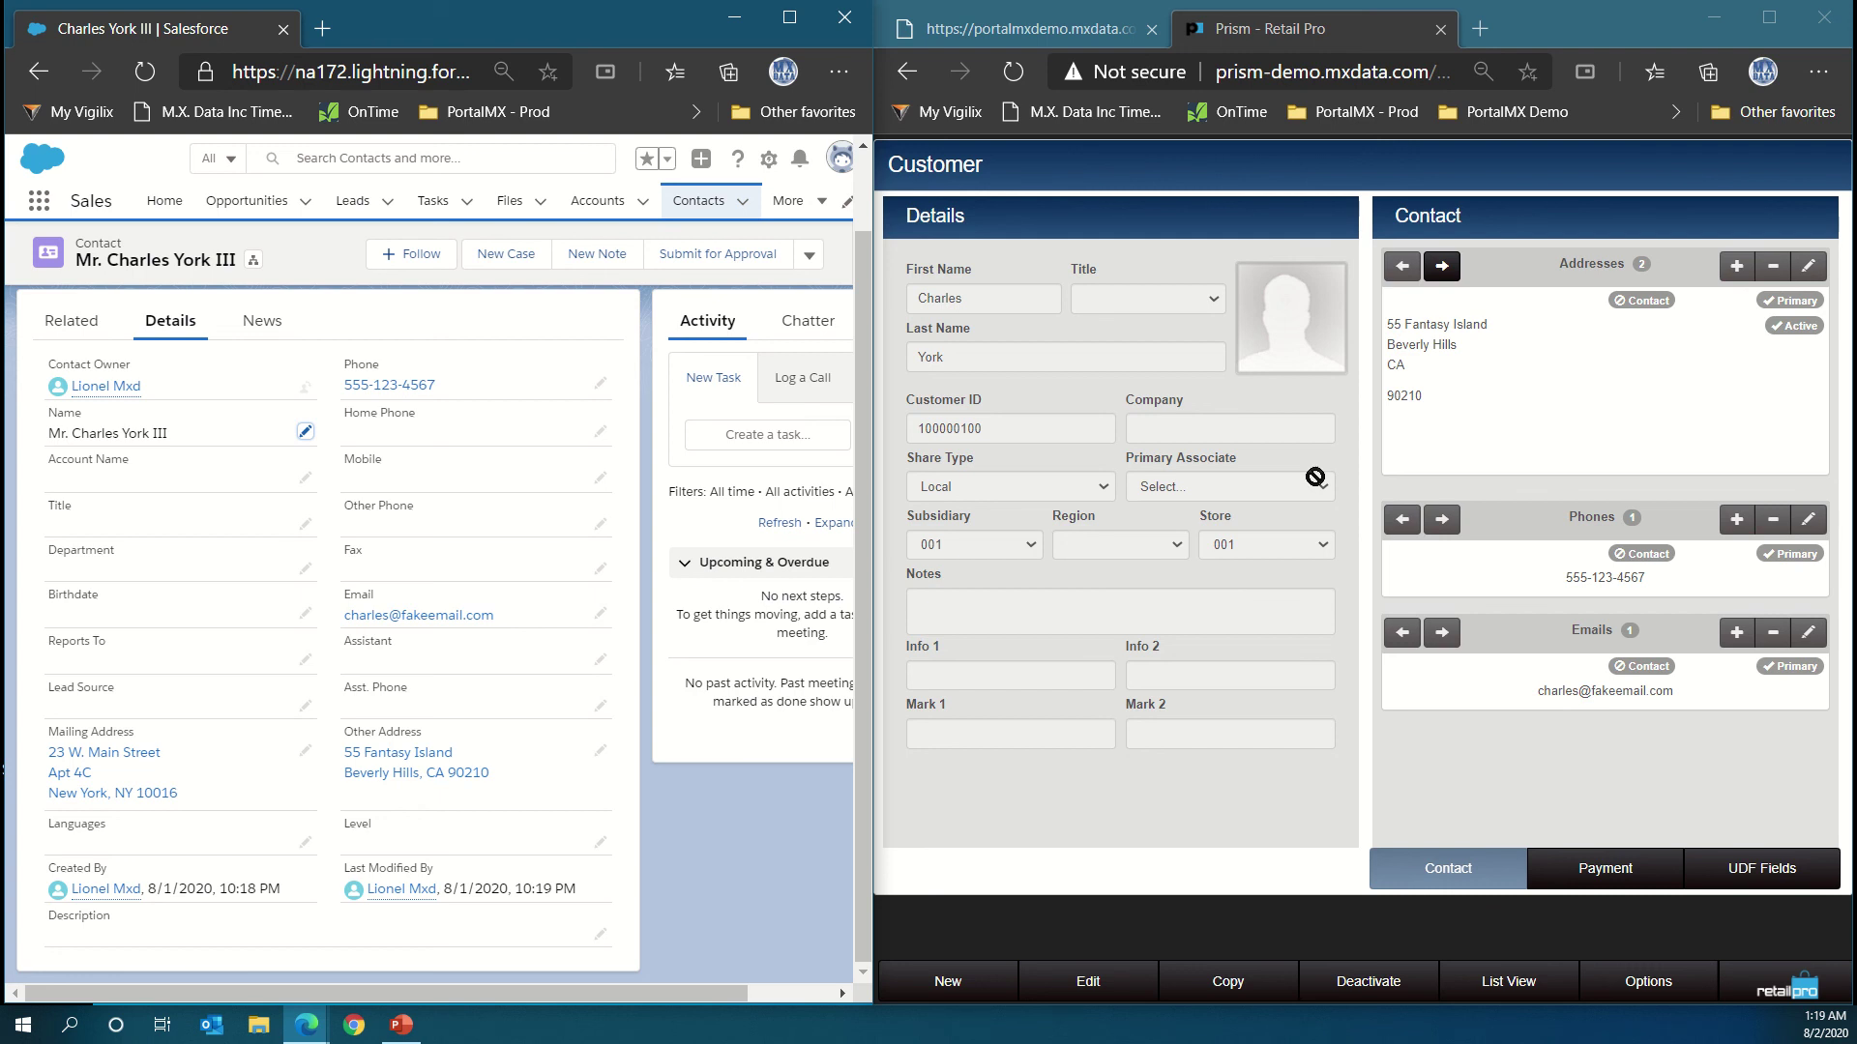
Step: Reload the Prism customer record to show York III, then return to ShipMX
left_click(1013, 72)
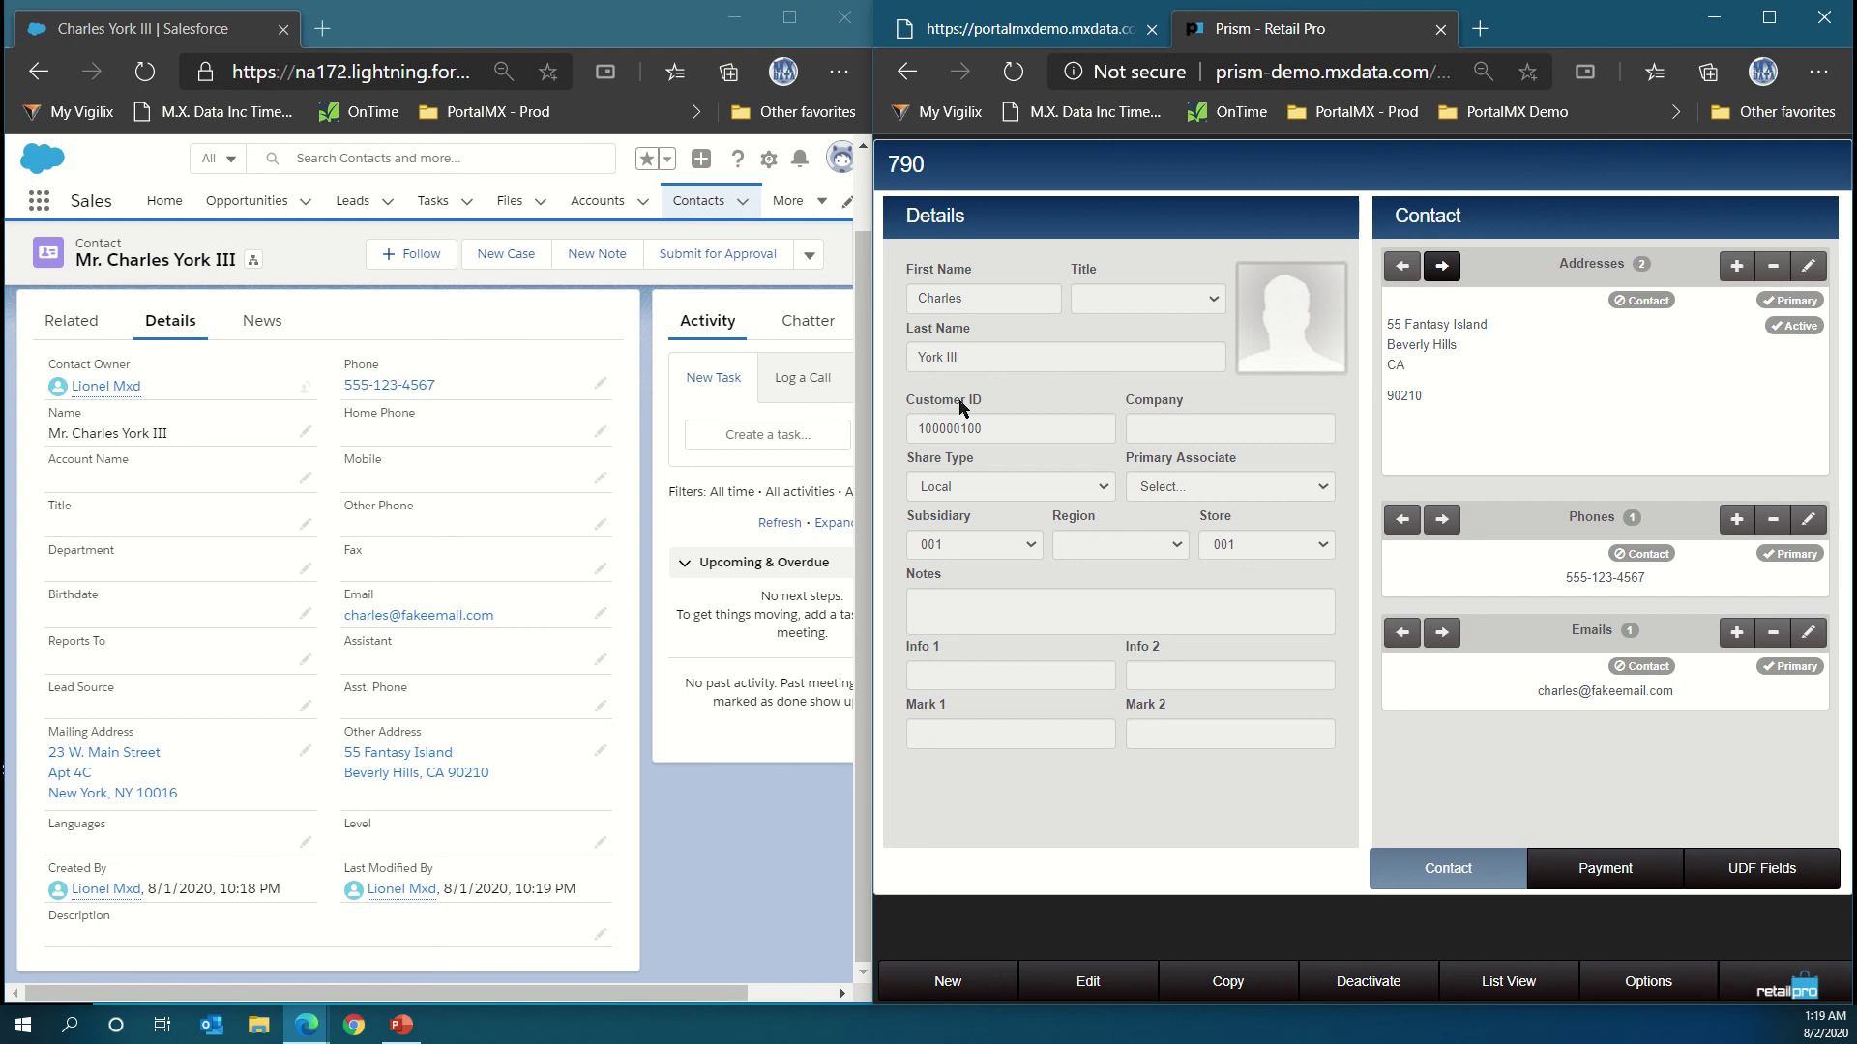
key("ctrl+Tab")
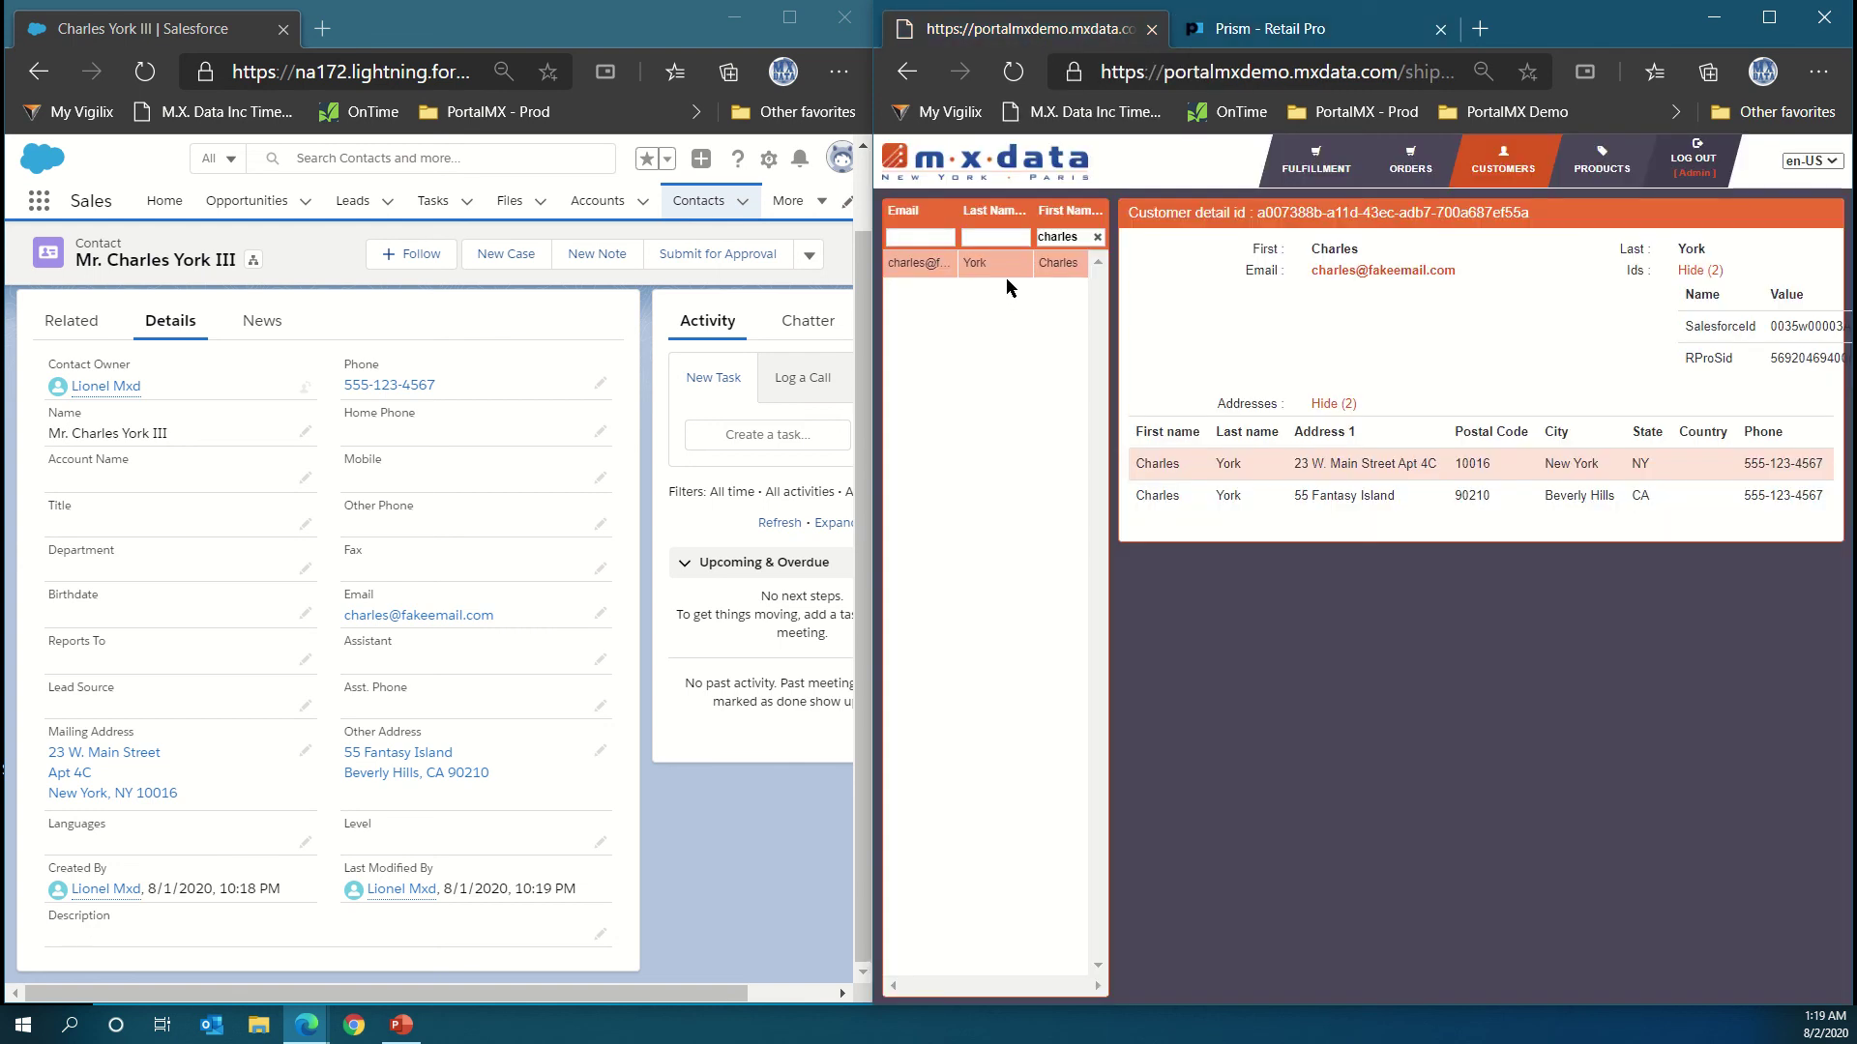
Step: Reload the ShipMX customer record to pick up the York III rename
left_click(1045, 266)
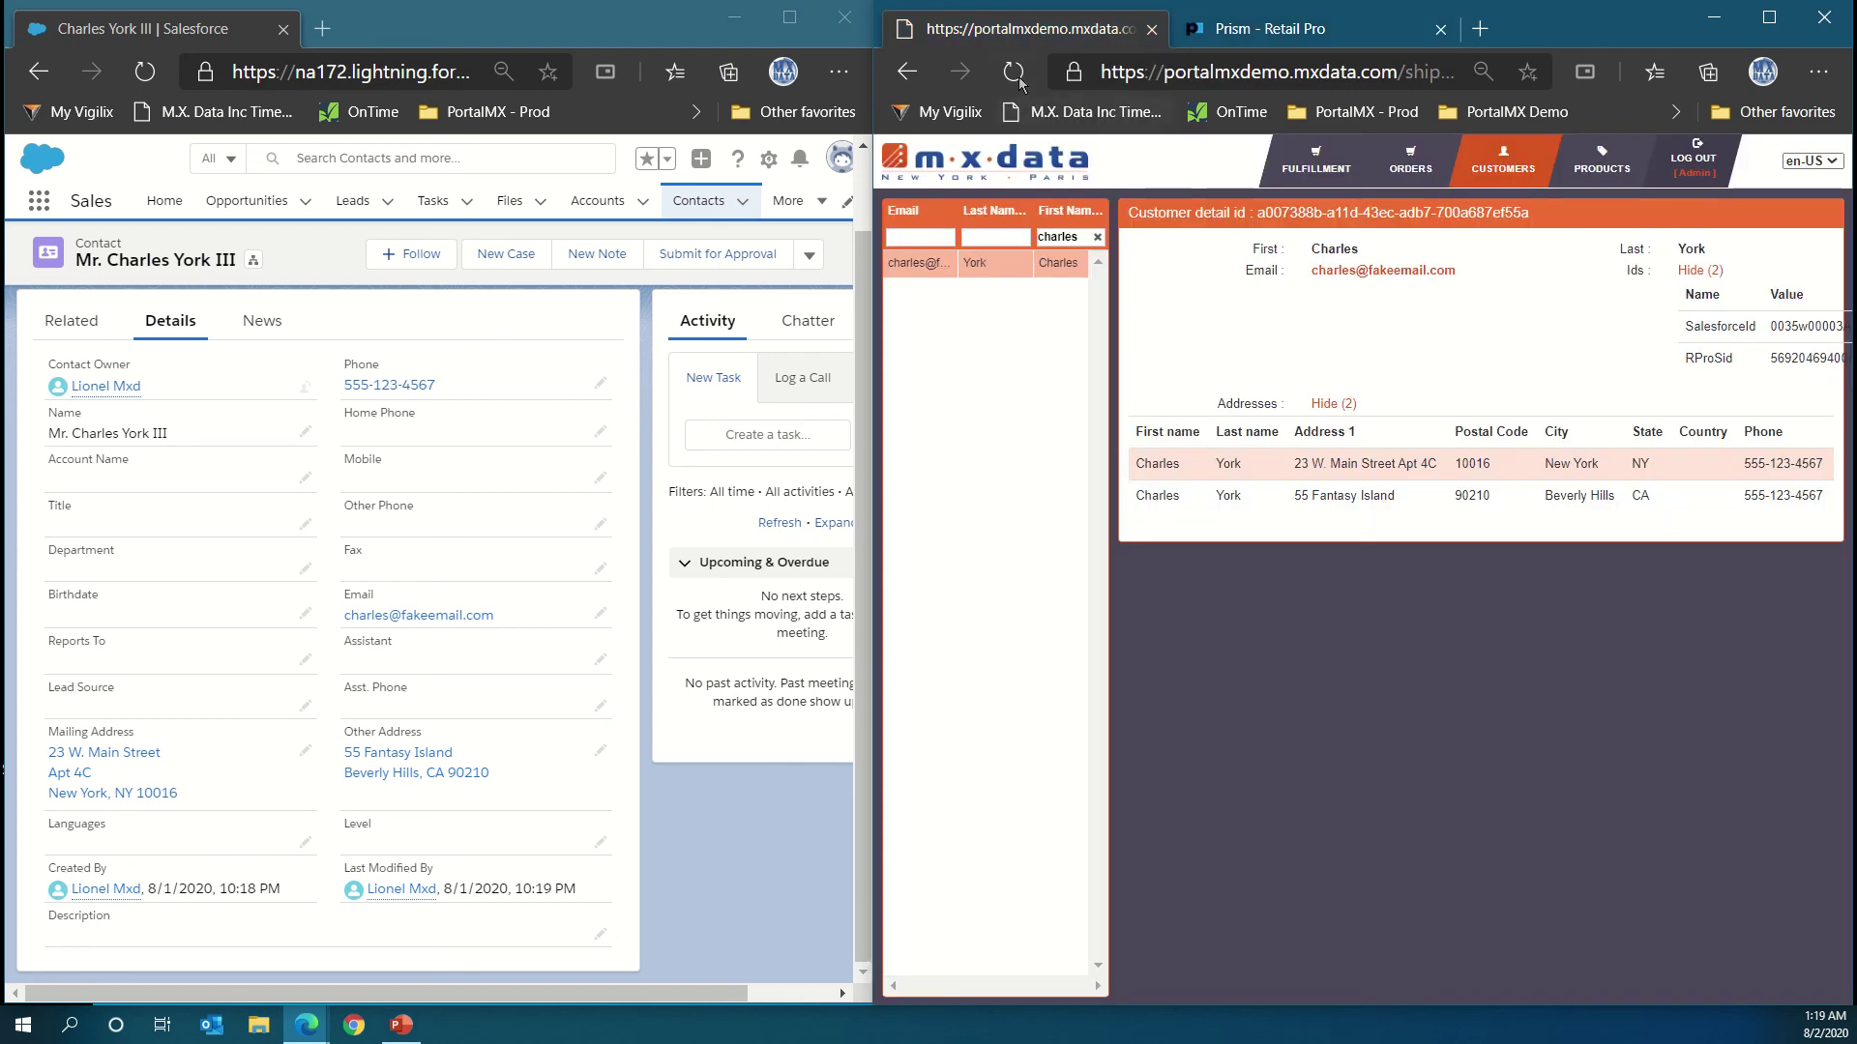